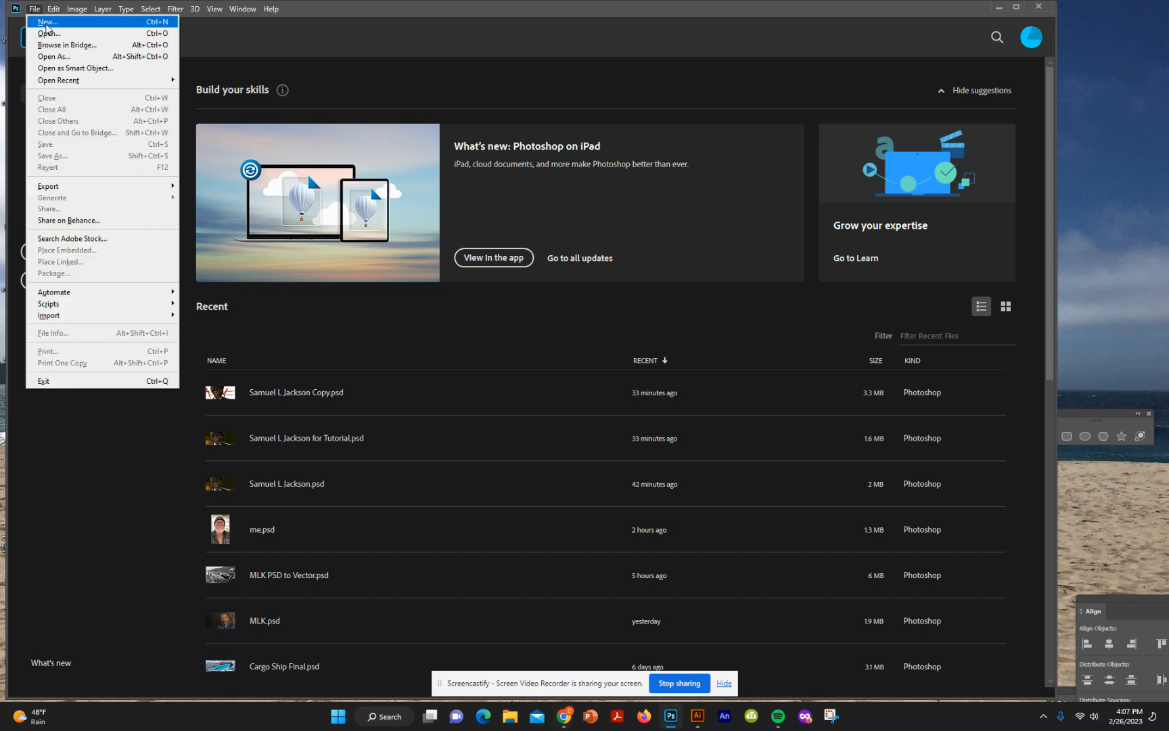
Create a new RGB document named "SLJ Your Name", 594 by 257 pixels at 150 pixels/inch
{"action": "left_click", "coordinate": [42, 23]}
{"action": "left_click", "coordinate": [703, 234]}
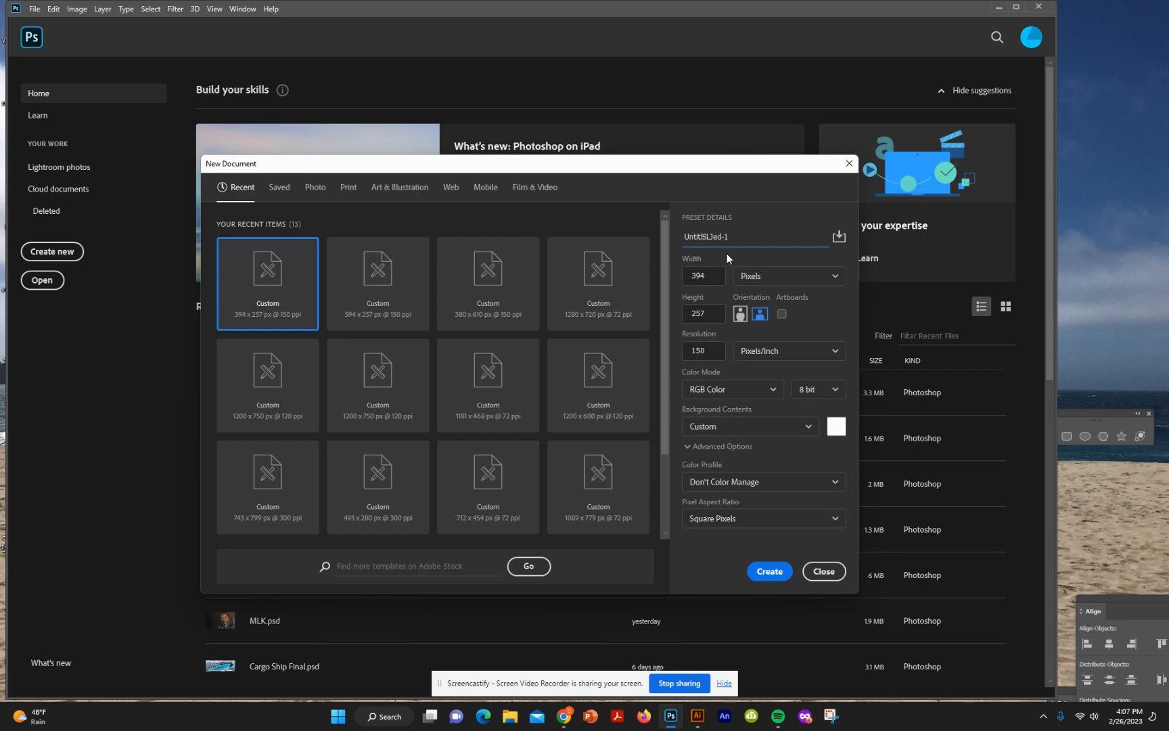
{"action": "left_click_drag", "start_coordinate": [731, 237], "coordinate": [582, 235]}
{"action": "type", "text": "SLJ Your Name"}
{"action": "left_click", "coordinate": [693, 275]}
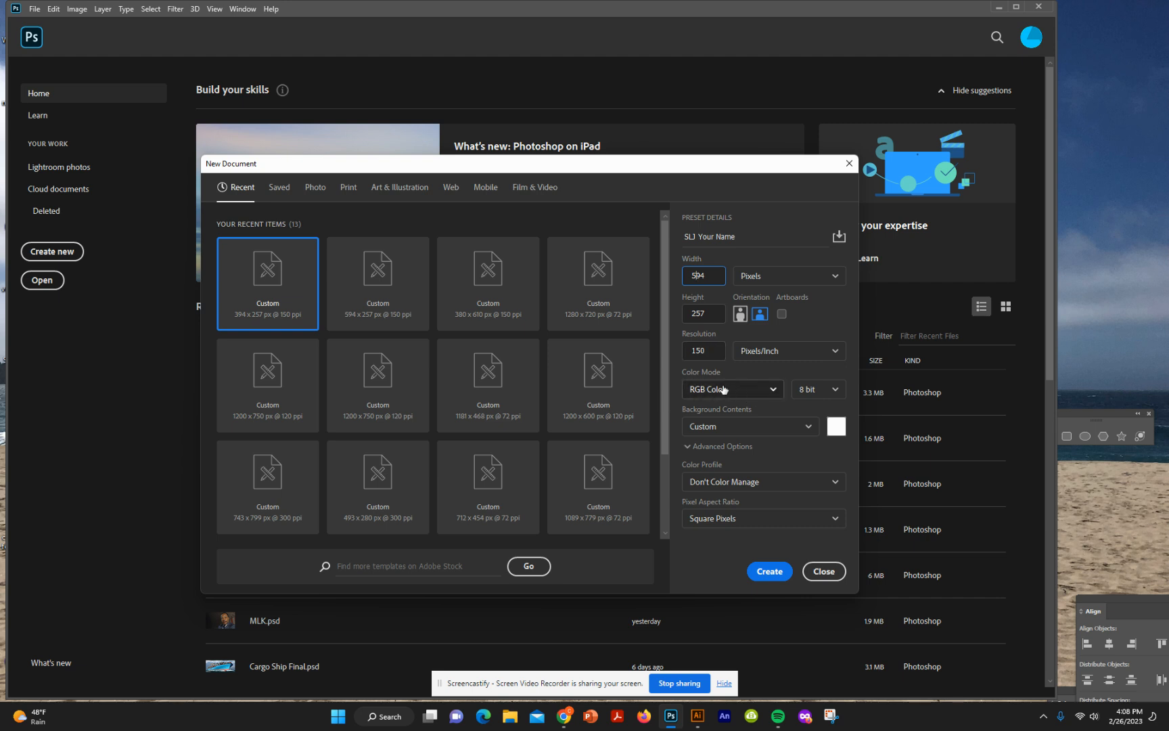
{"action": "left_click", "coordinate": [769, 572]}
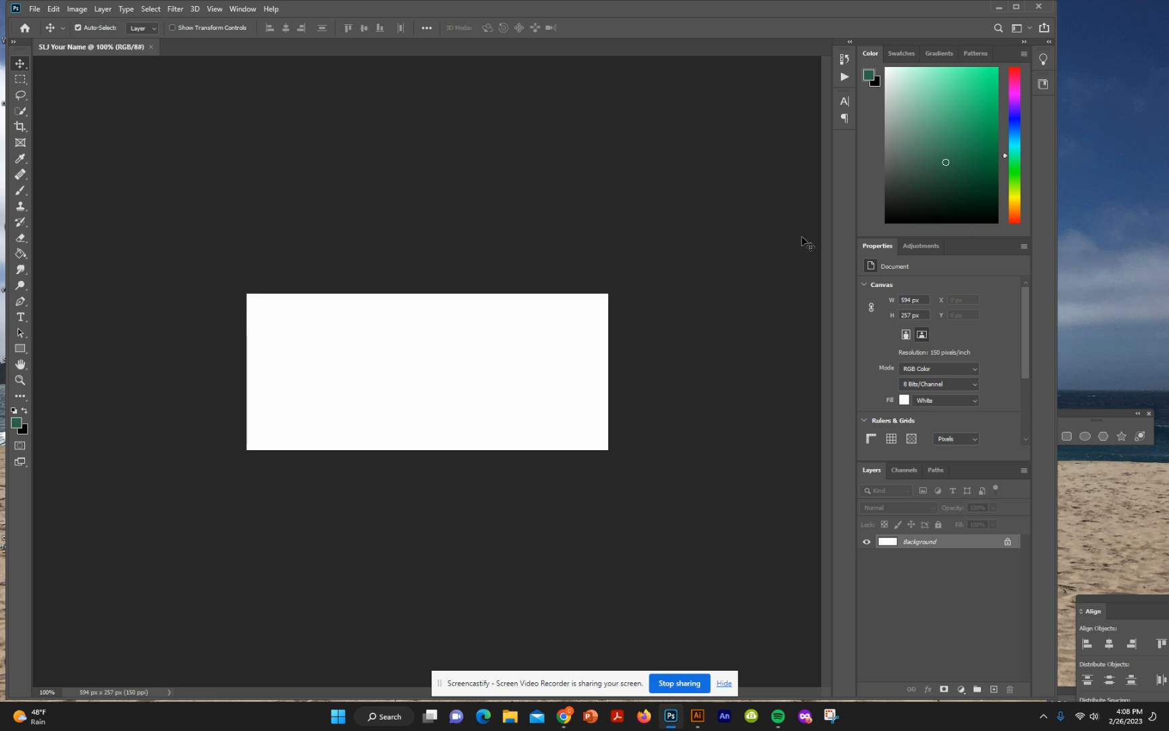
Place the "Samuel L Jackson for Tutorial" PSD as an embedded image at its original size and commit the placement
{"action": "left_click", "coordinate": [36, 10]}
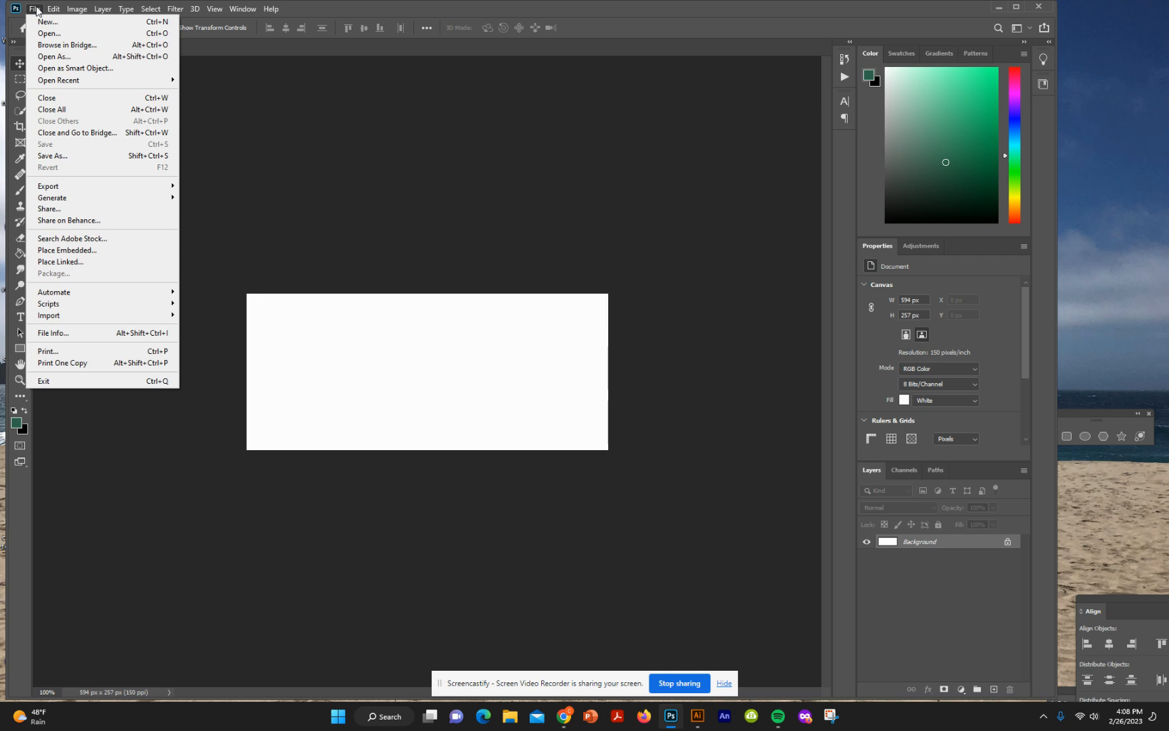
{"action": "left_click", "coordinate": [67, 250]}
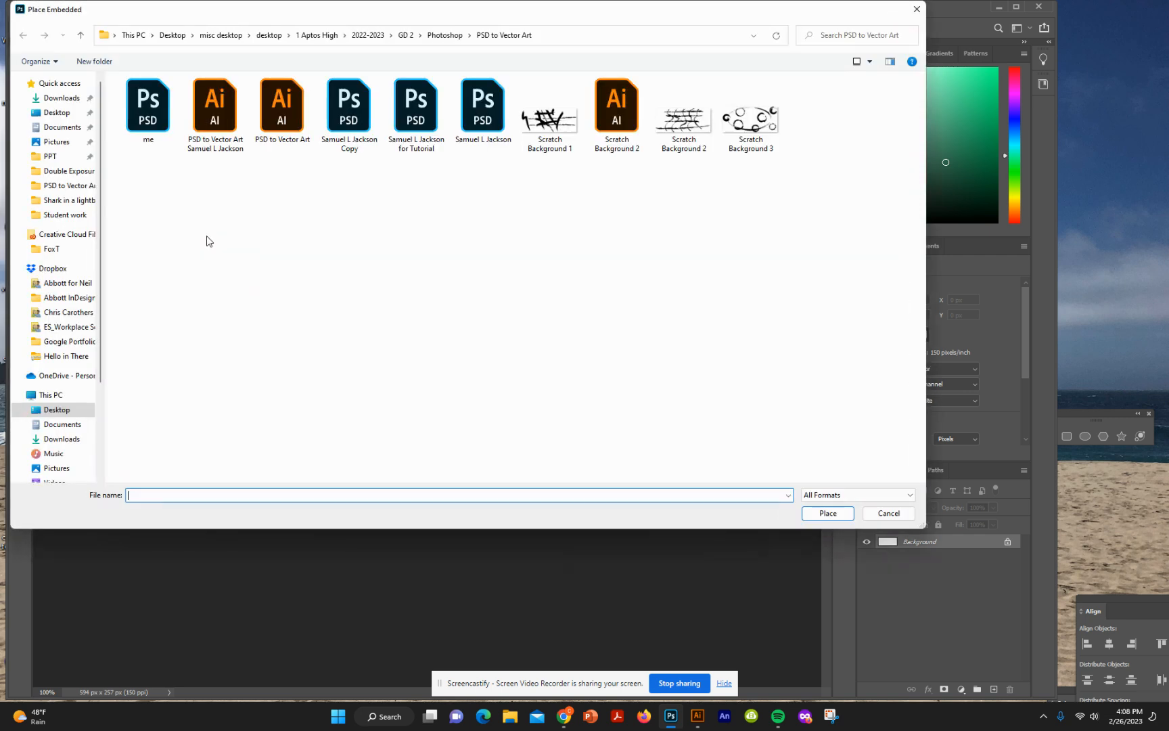
{"action": "left_click", "coordinate": [425, 102]}
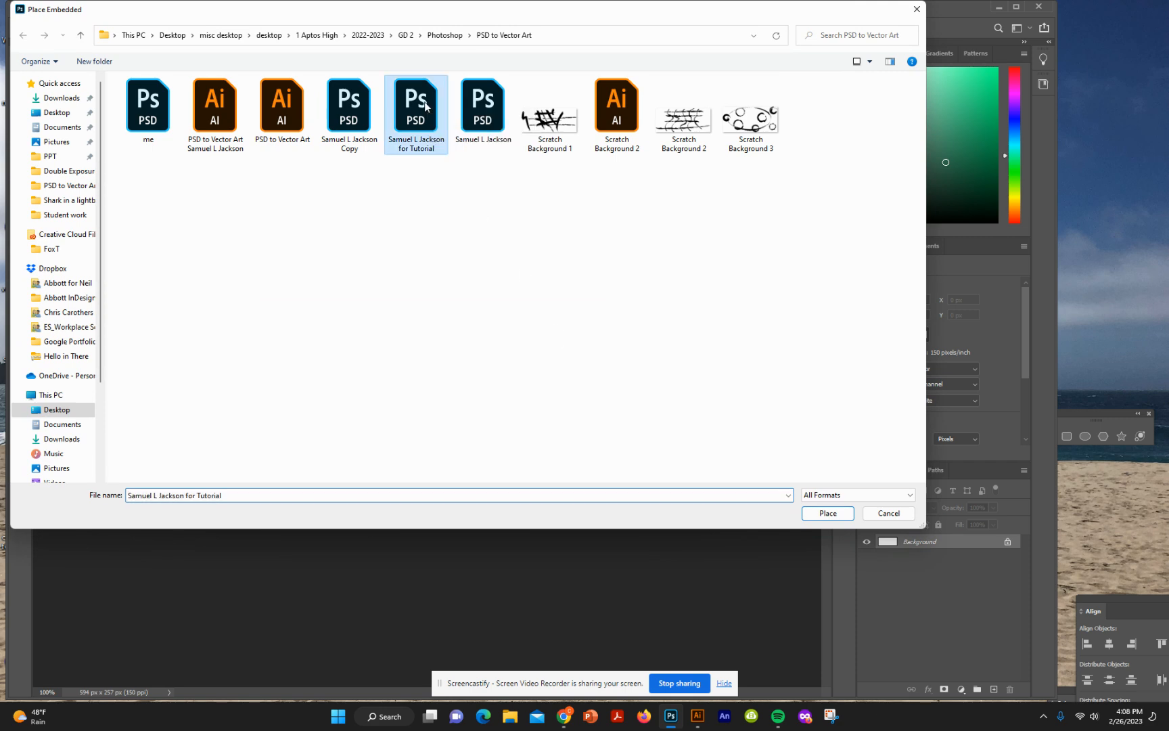
{"action": "left_click", "coordinate": [828, 514]}
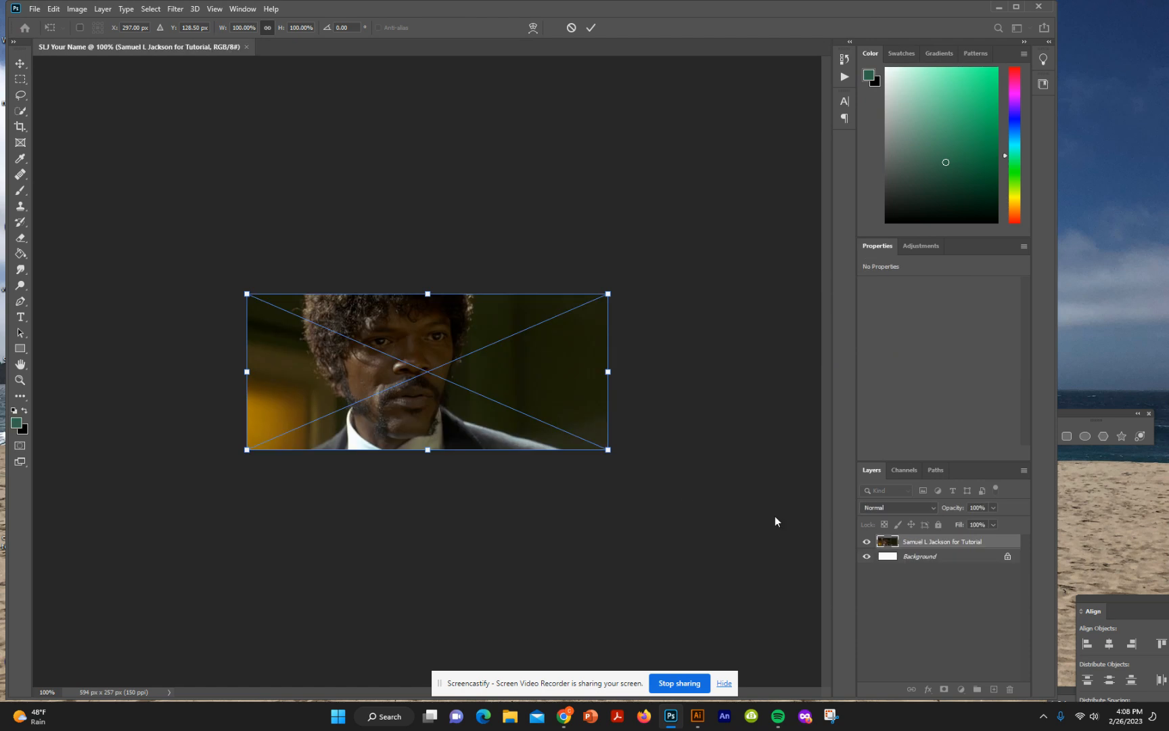
{"action": "left_click", "coordinate": [20, 63]}
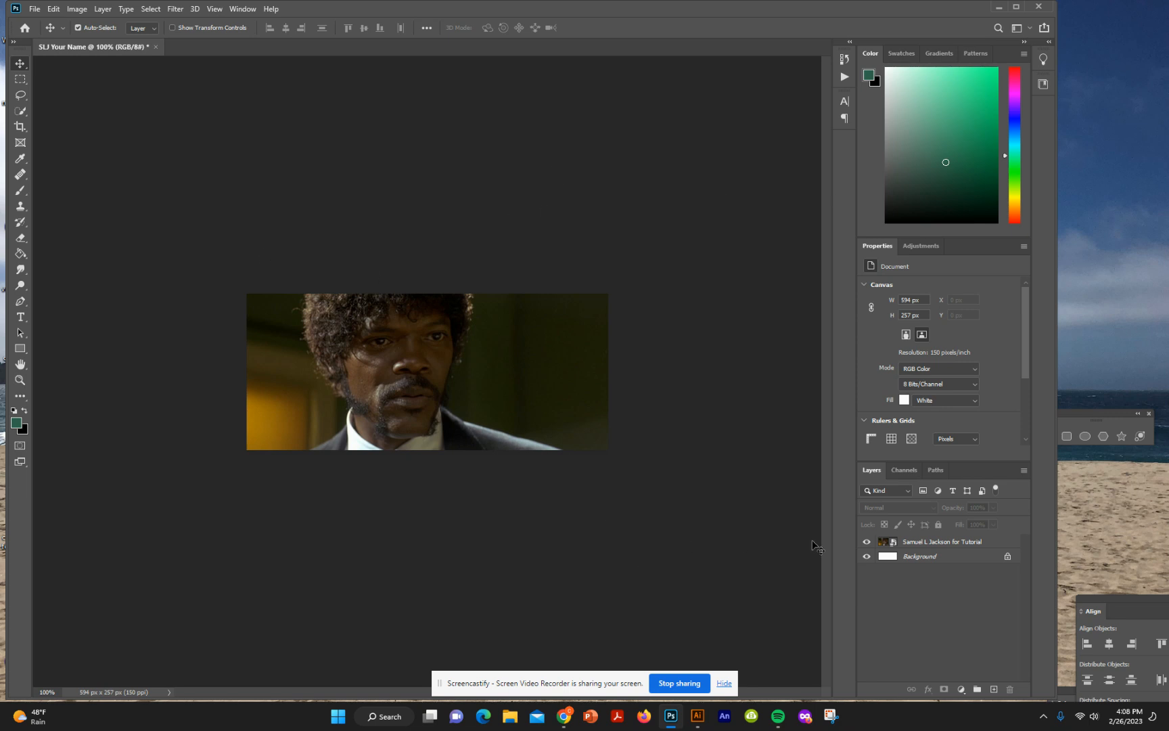
Duplicate the placed portrait layer and hide the original beneath it
{"action": "left_click_drag", "start_coordinate": [996, 548], "coordinate": [994, 688]}
{"action": "left_click", "coordinate": [866, 556]}
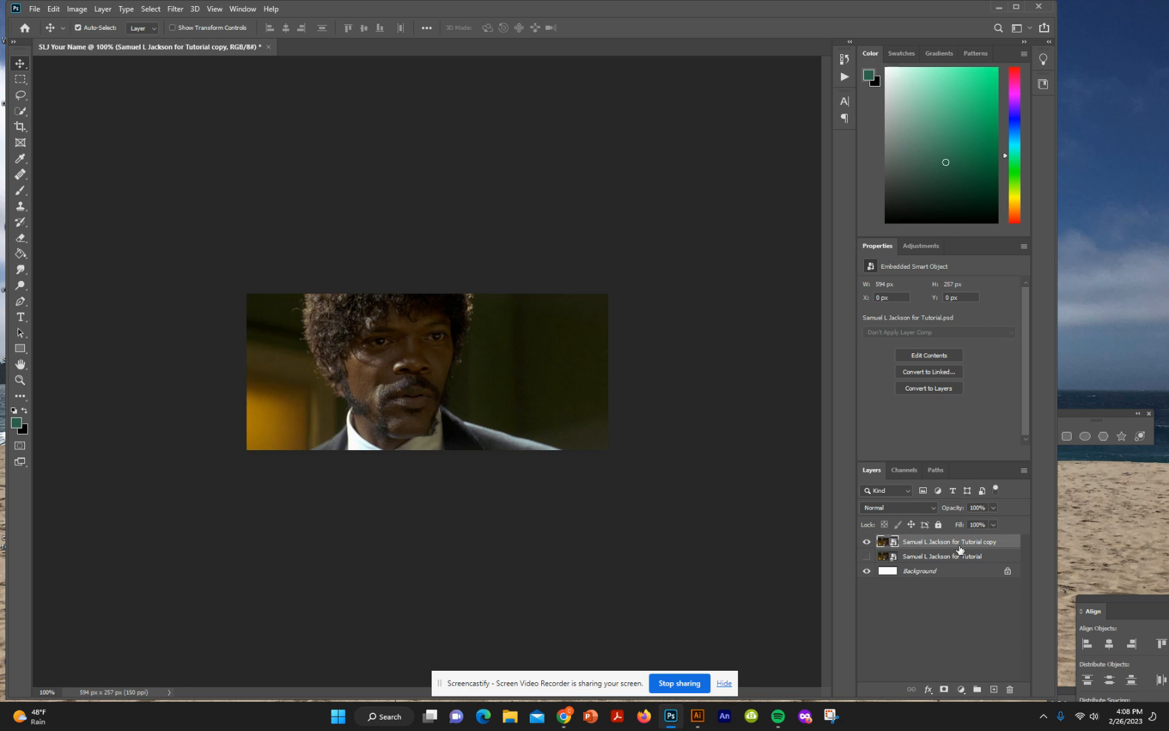
Convert the duplicated portrait layer to a smart object
{"action": "right_click", "coordinate": [1006, 544]}
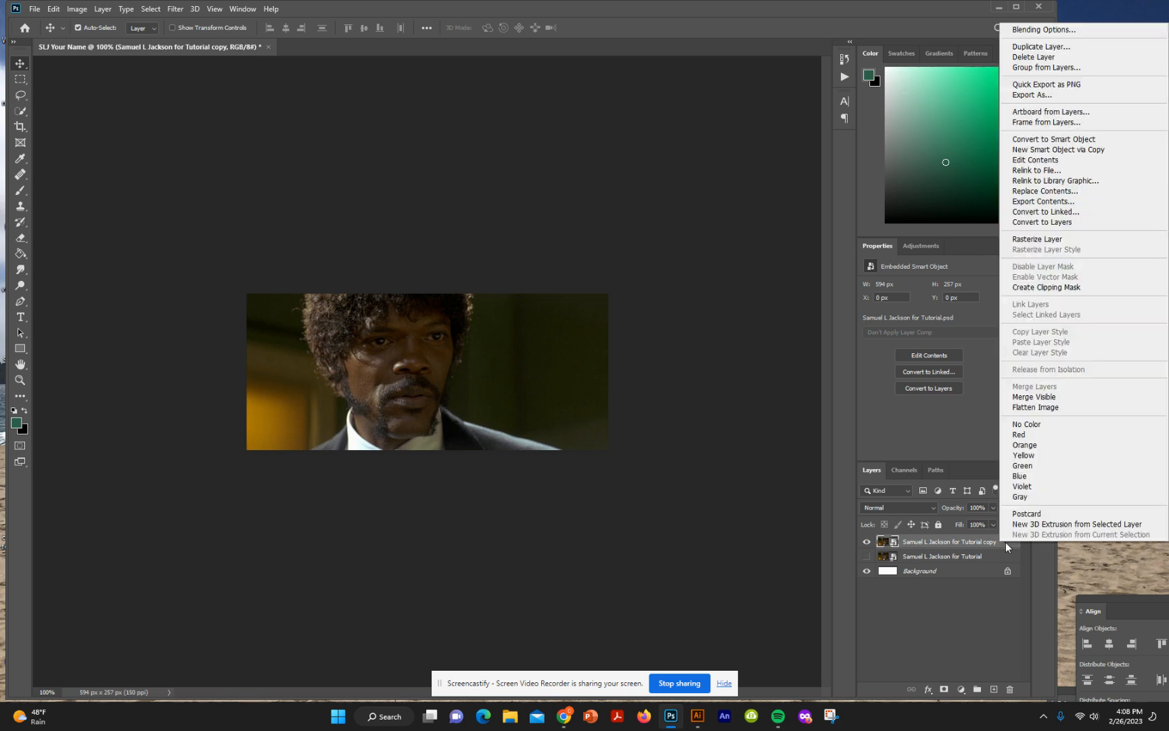
{"action": "left_click", "coordinate": [1059, 140]}
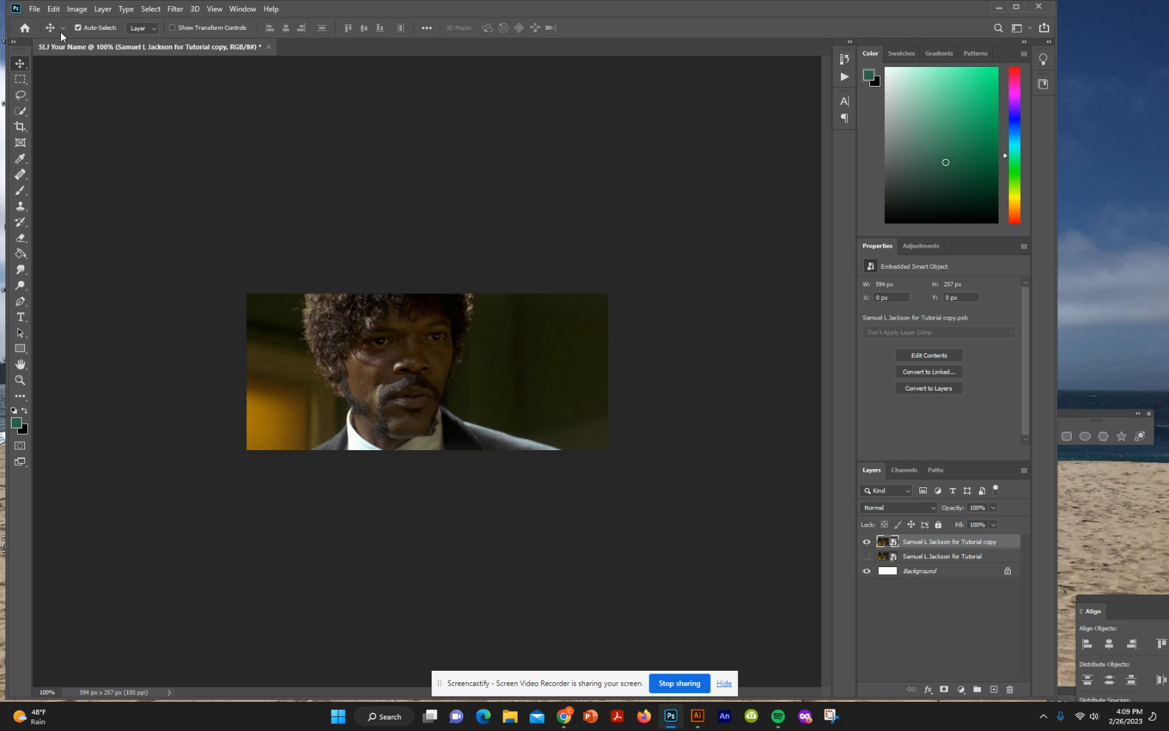
Apply an Unsharp Mask to the portrait copy with Amount 248%, Radius 6.0 pixels and Threshold 15 levels
{"action": "left_click", "coordinate": [174, 9]}
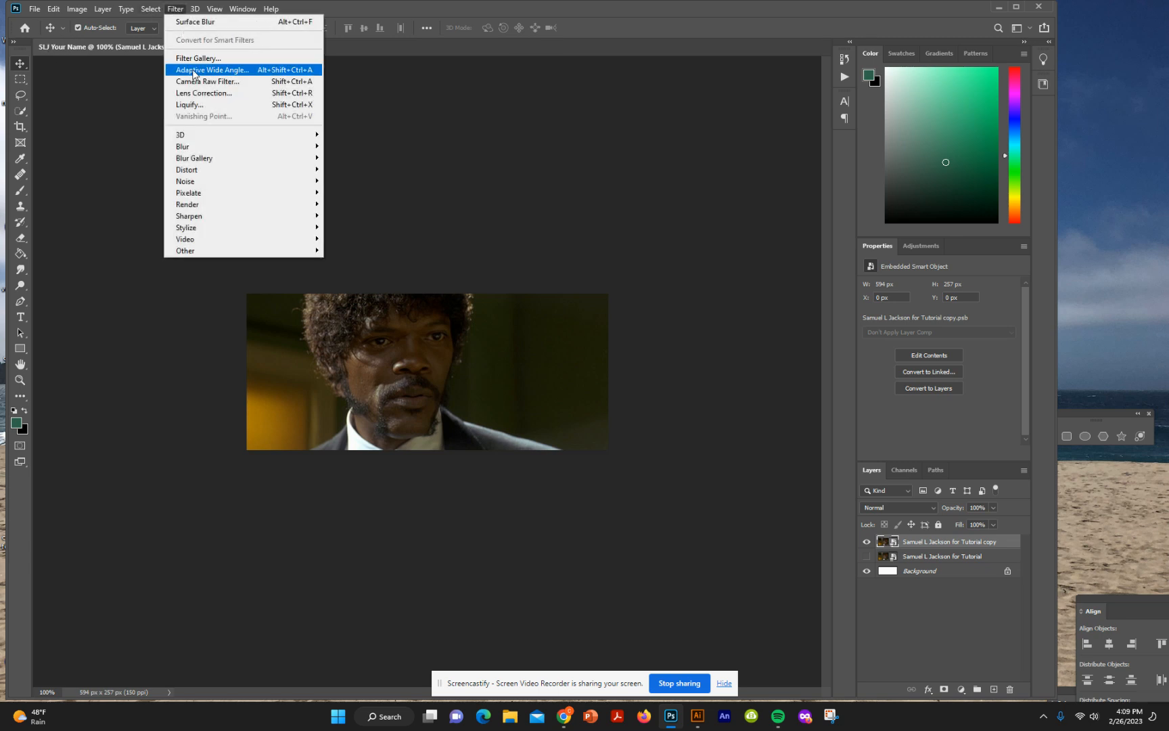
{"action": "mouse_move", "coordinate": [224, 221]}
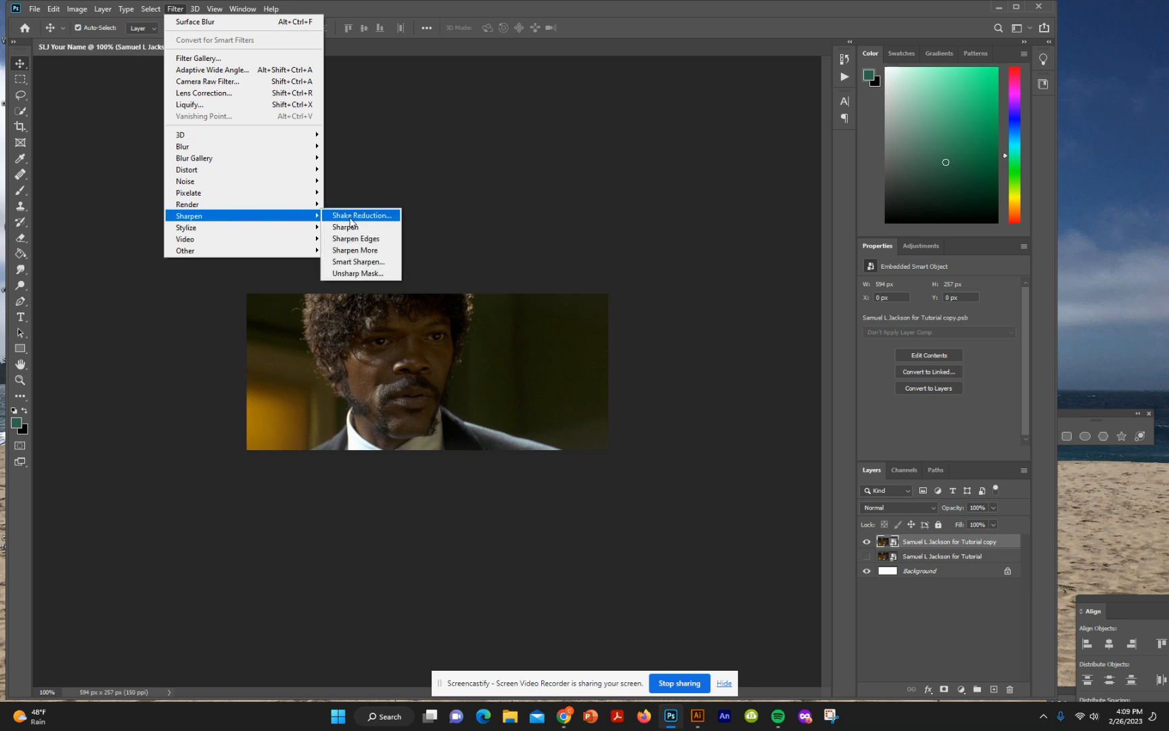
{"action": "left_click", "coordinate": [366, 274]}
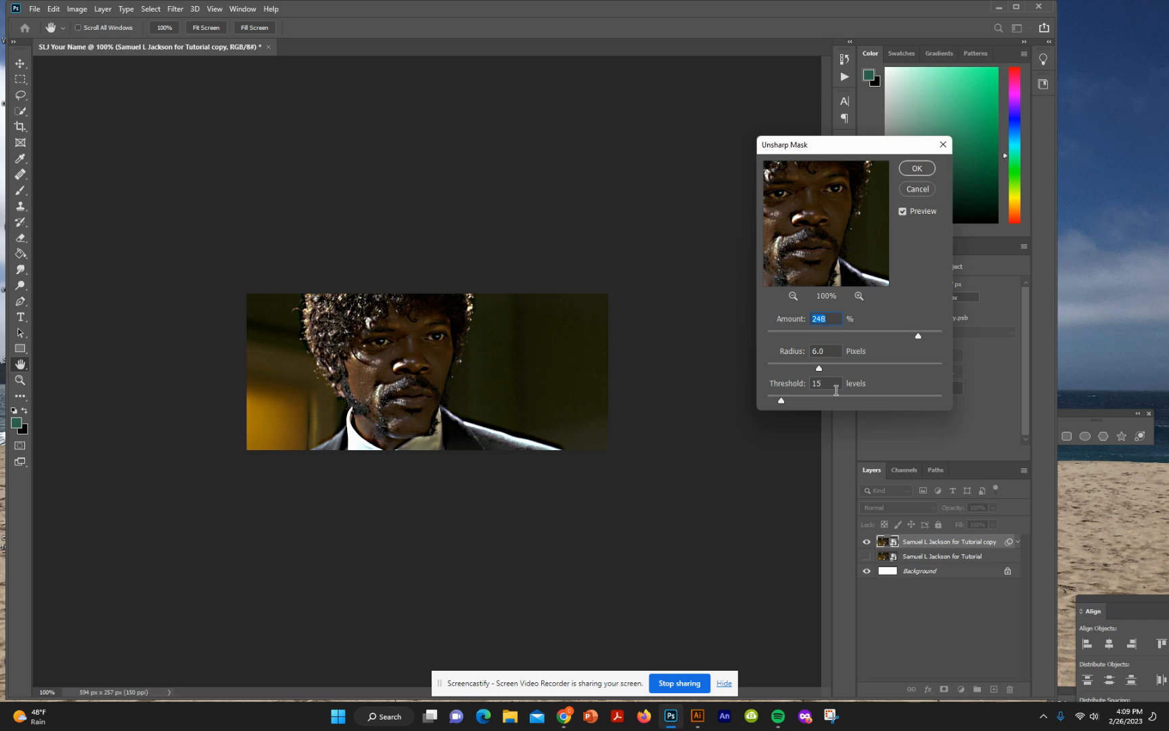
{"action": "left_click_drag", "start_coordinate": [781, 399], "coordinate": [945, 399]}
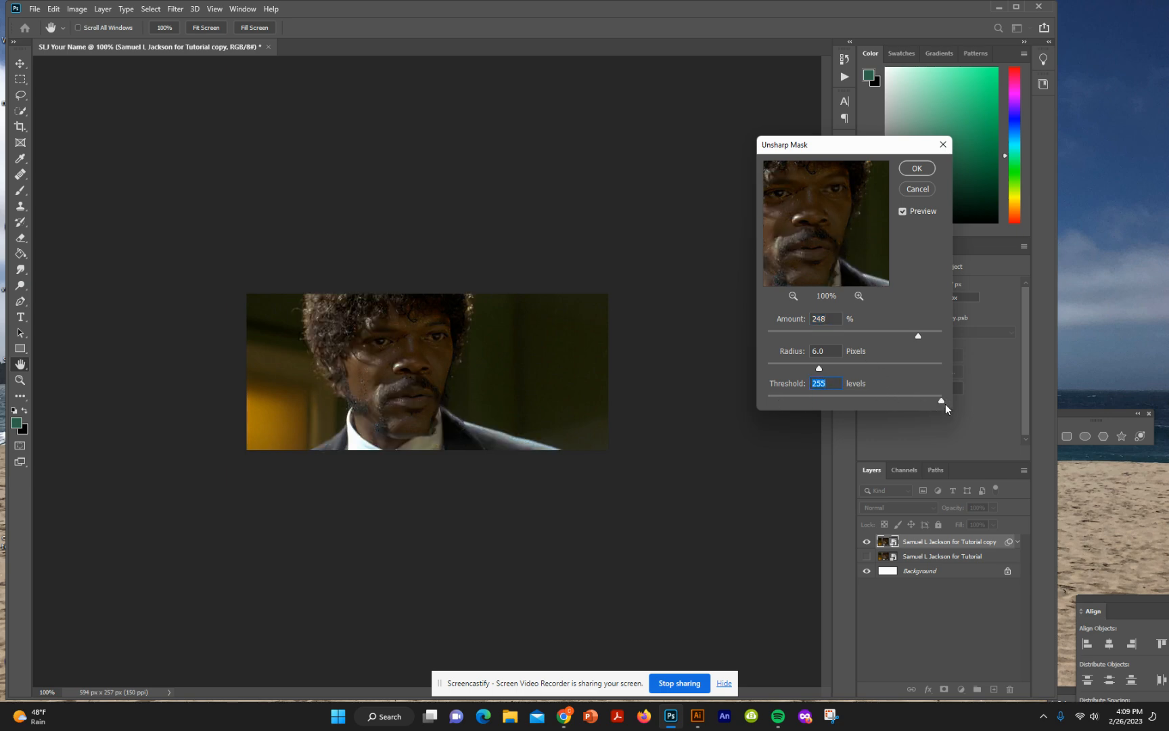
{"action": "left_click_drag", "start_coordinate": [941, 399], "coordinate": [813, 398]}
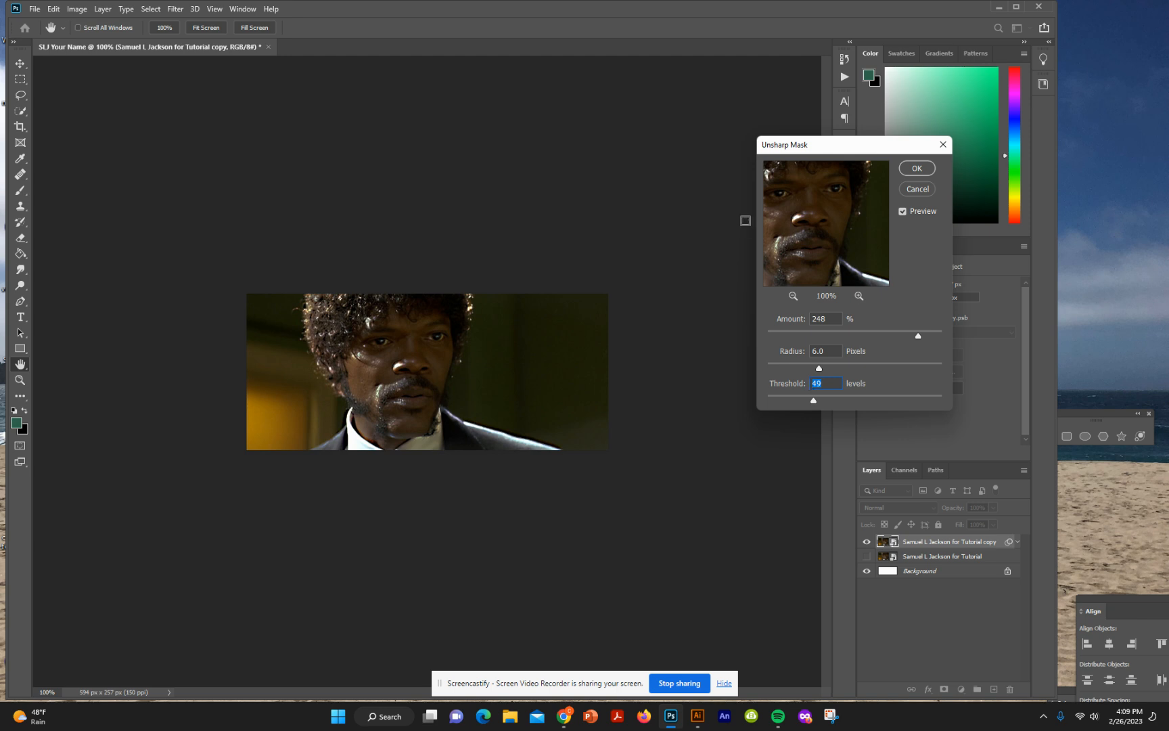
{"action": "type", "text": "15"}
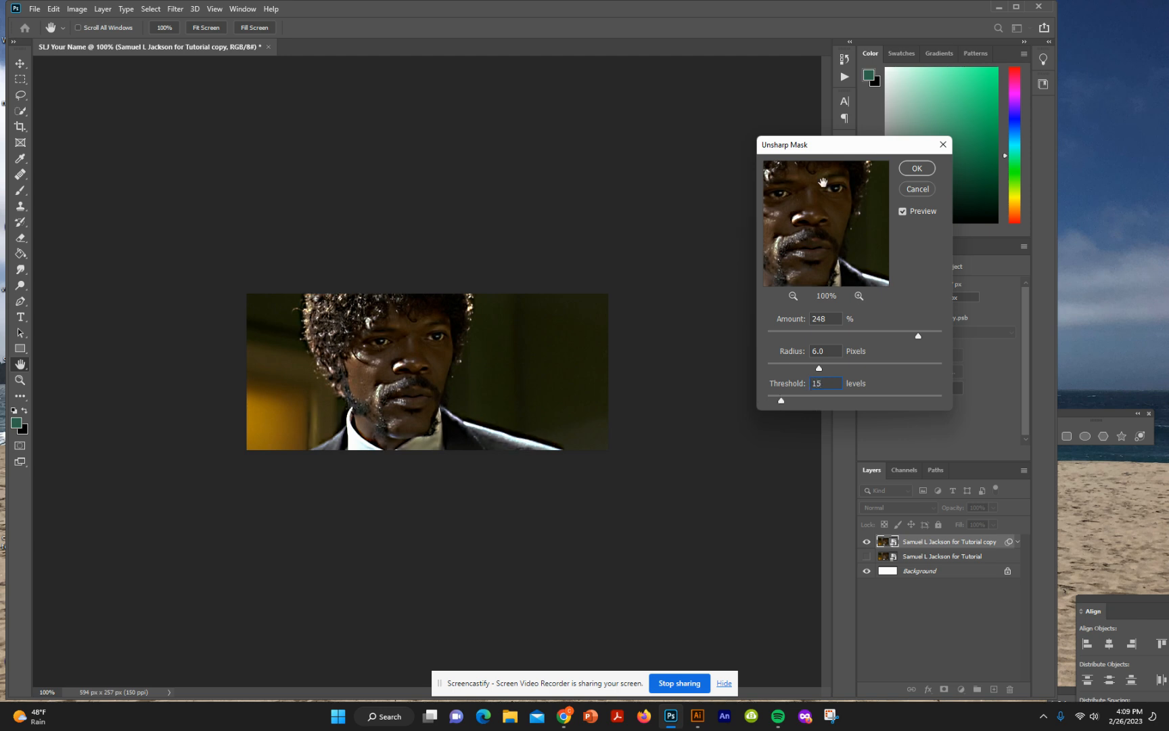
{"action": "left_click", "coordinate": [922, 170]}
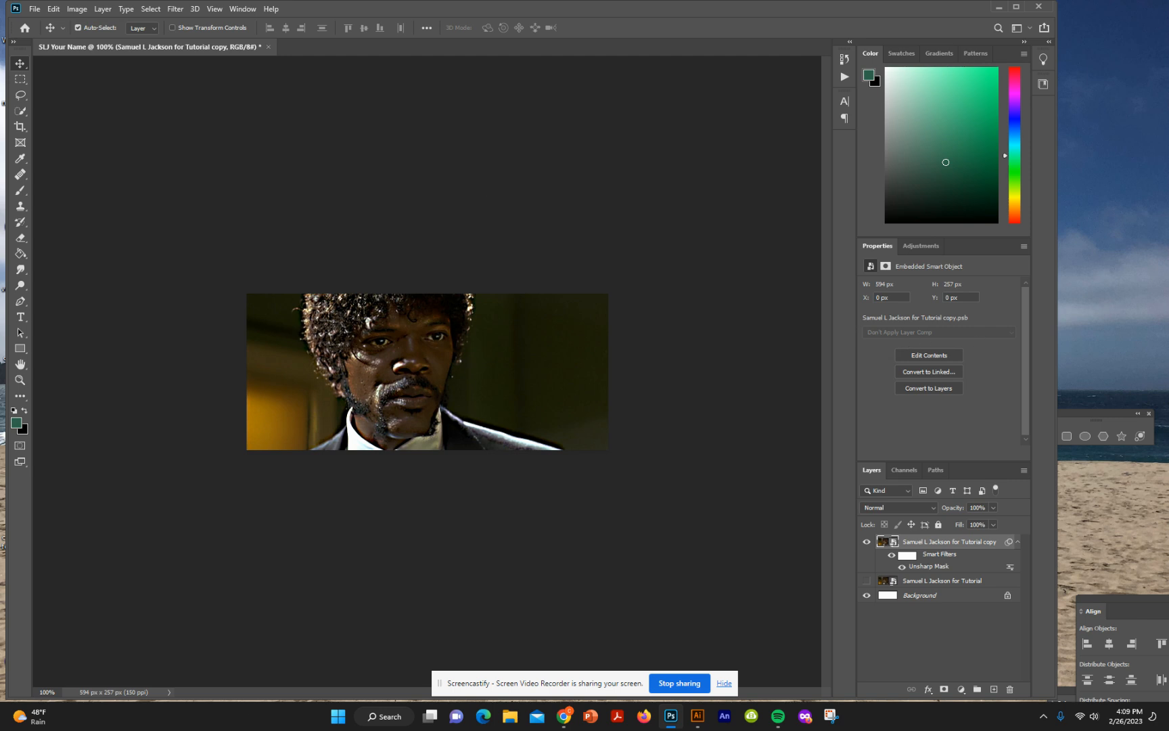
Apply the Oil Paint filter to the portrait copy with Stylization 5.0, Cleanliness 3.0, Scale 0.1, Bristle Detail 1.0 and Lighting off
{"action": "key", "text": "alt+Tab"}
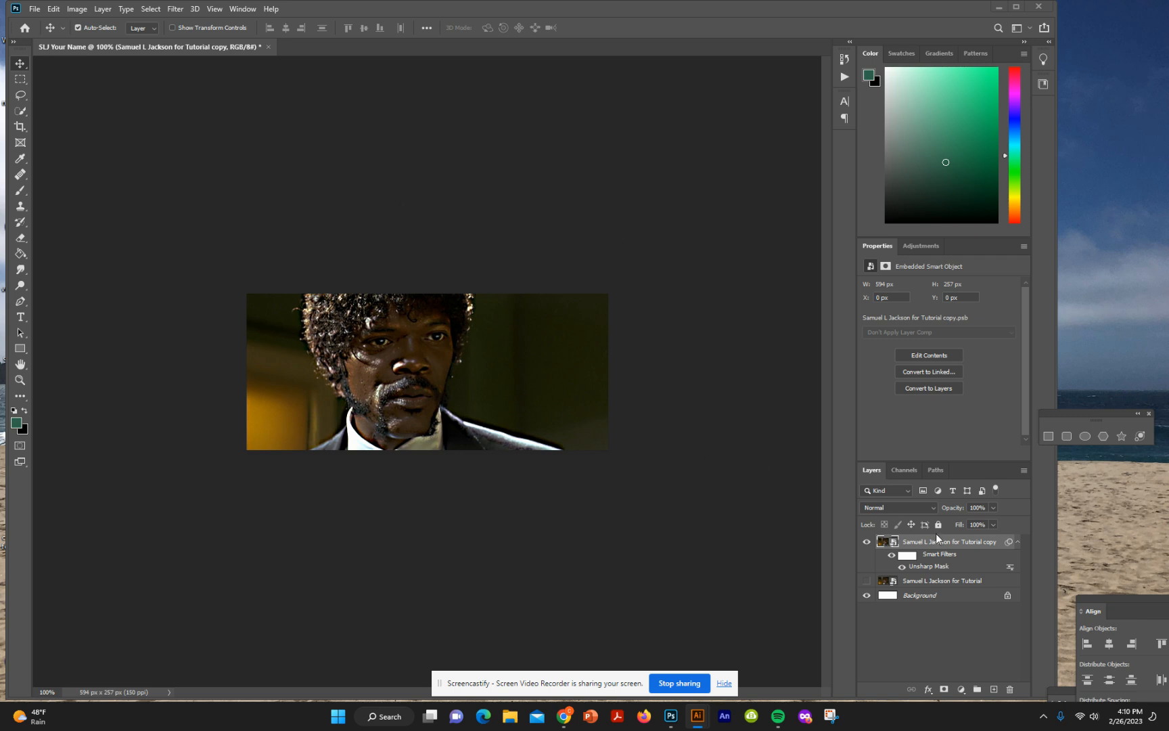
{"action": "left_click", "coordinate": [181, 9]}
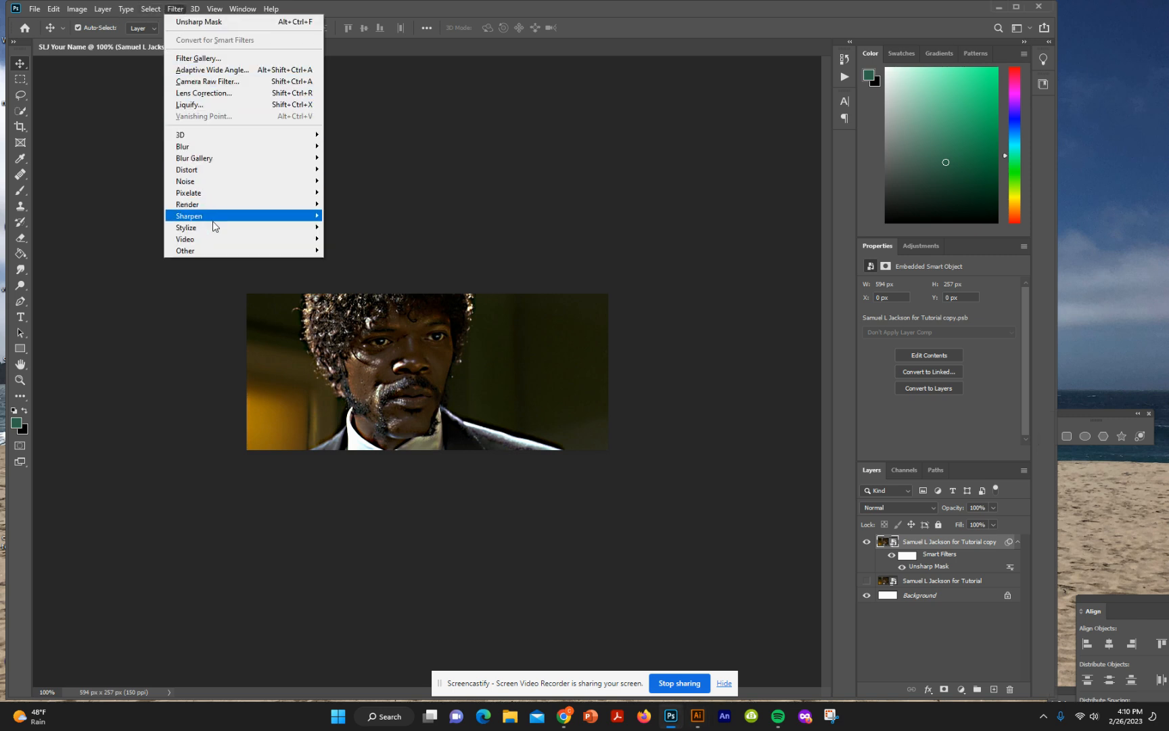
{"action": "left_click", "coordinate": [356, 272]}
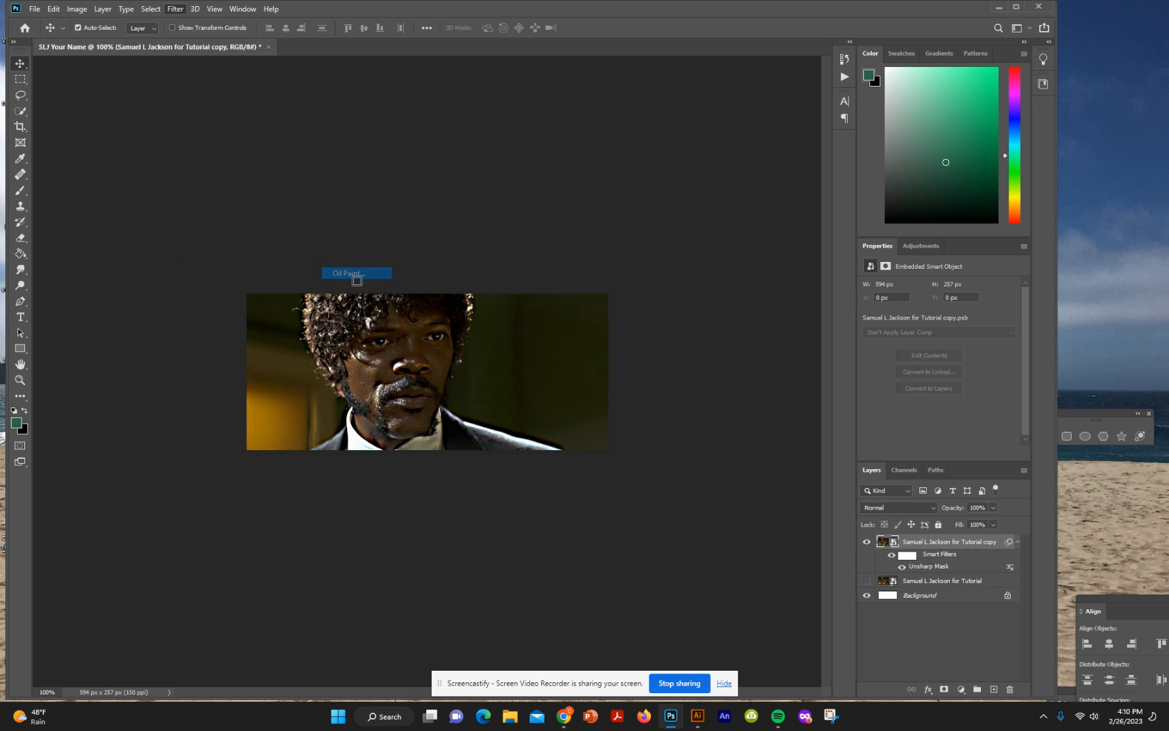
{"action": "left_click_drag", "start_coordinate": [558, 83], "coordinate": [659, 89]}
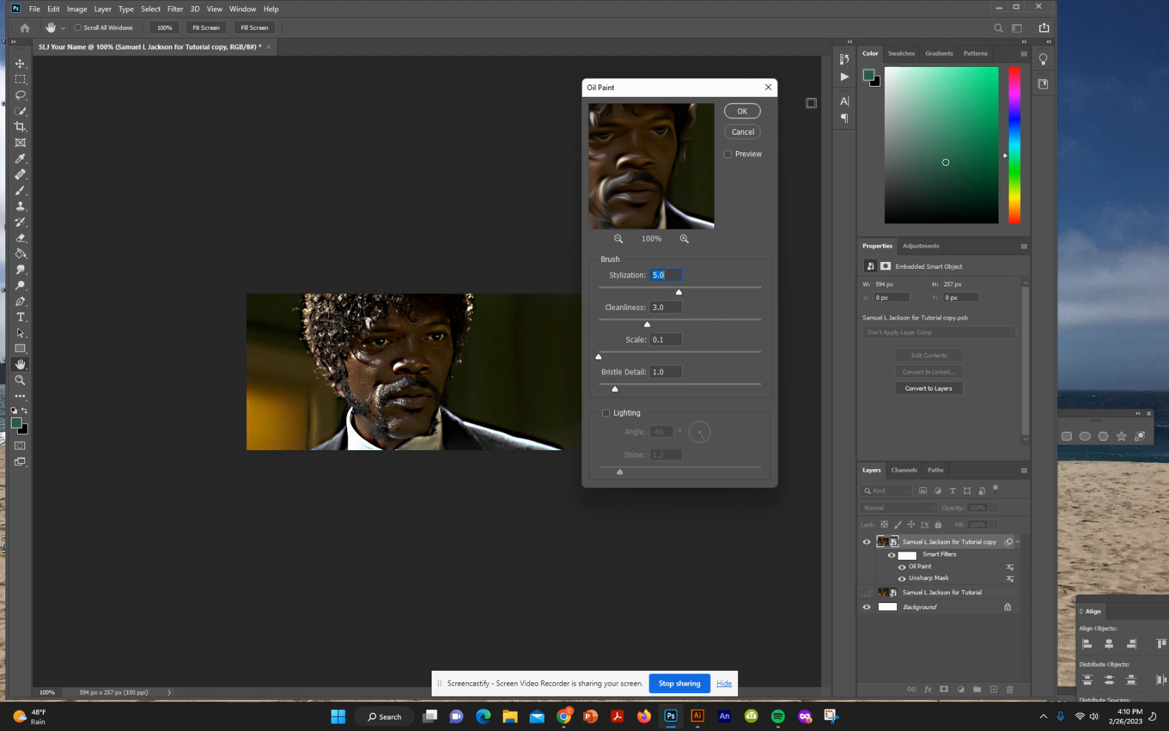
{"action": "left_click", "coordinate": [746, 113]}
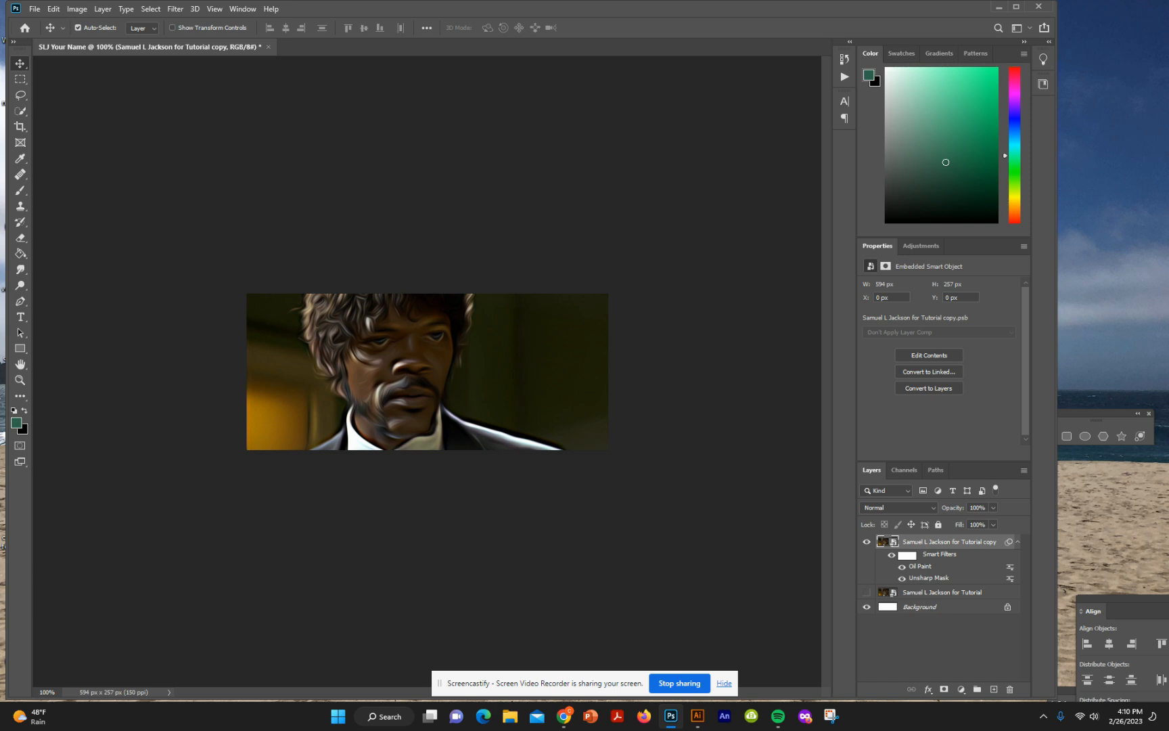
Apply the artistic Cutout filter to the portrait copy with Number of Levels 8, Edge Simplicity 1 and Edge Fidelity 3
{"action": "left_click", "coordinate": [697, 715]}
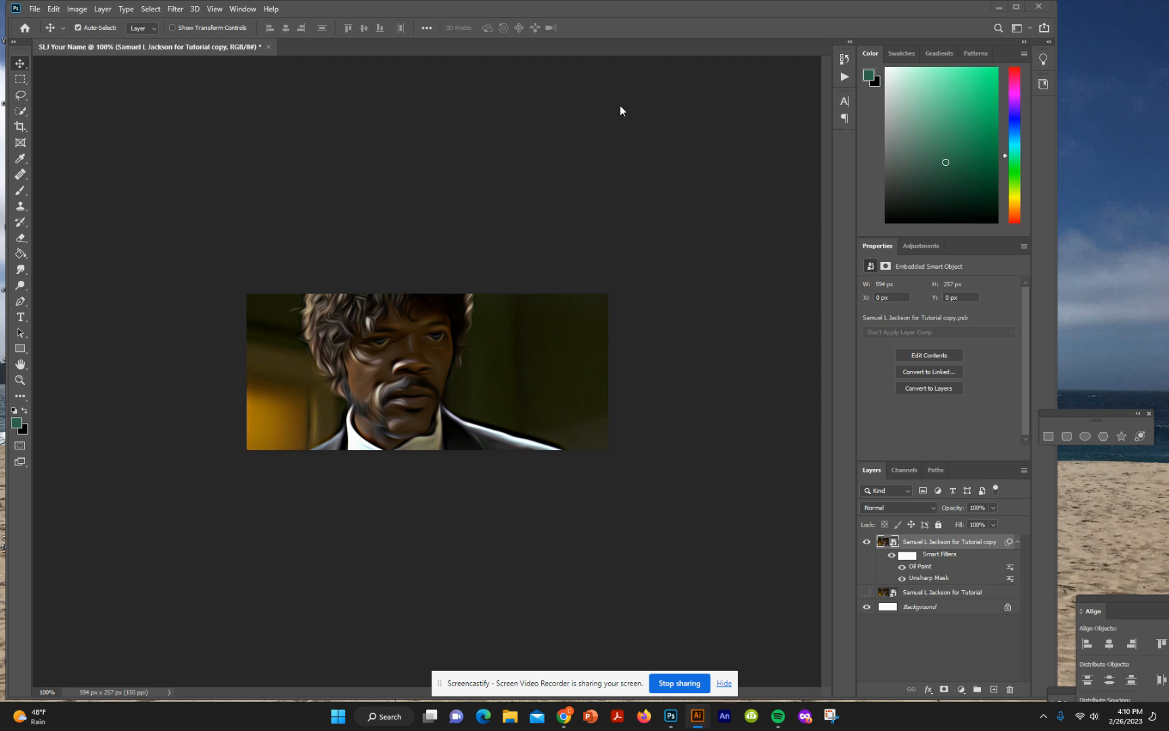
{"action": "left_click", "coordinate": [174, 8]}
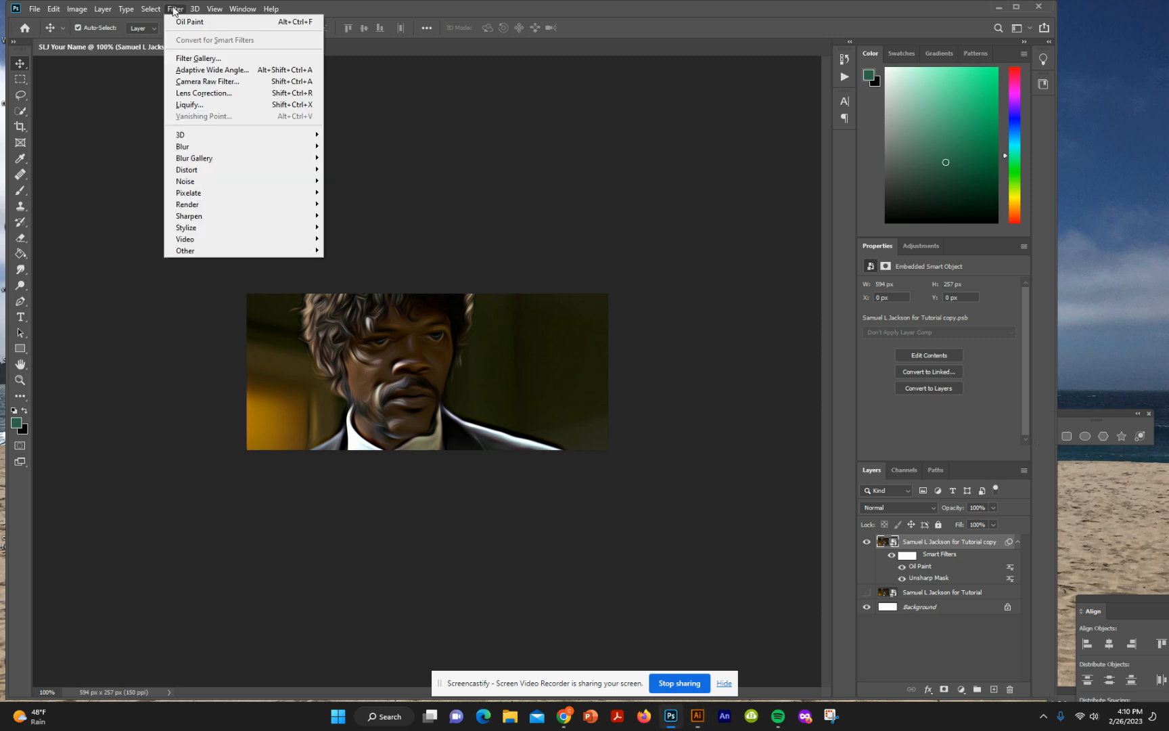
{"action": "left_click", "coordinate": [202, 58]}
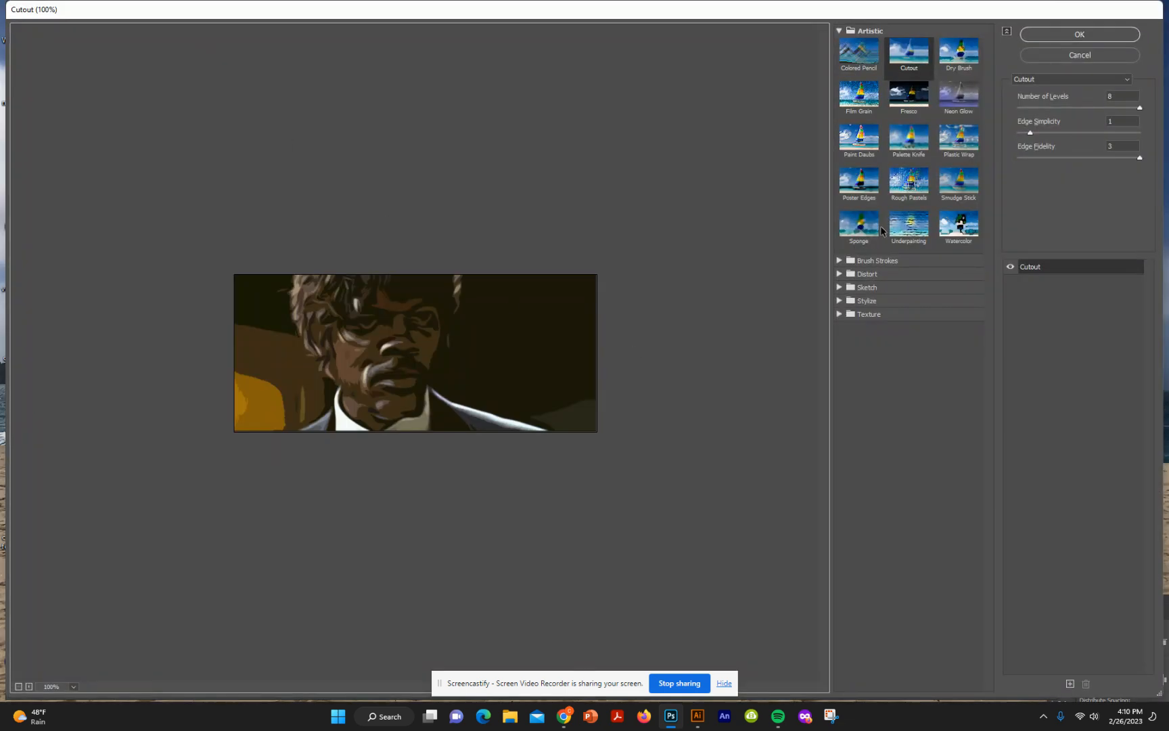
{"action": "left_click", "coordinate": [918, 59]}
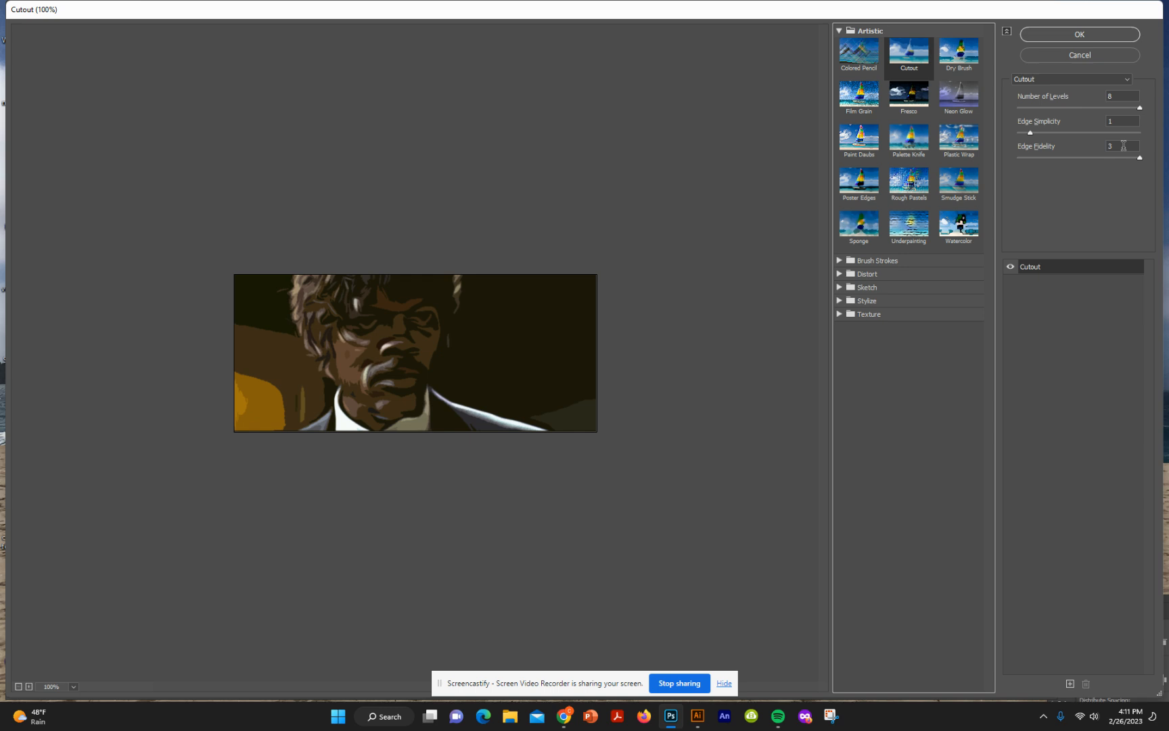
{"action": "left_click", "coordinate": [1043, 37]}
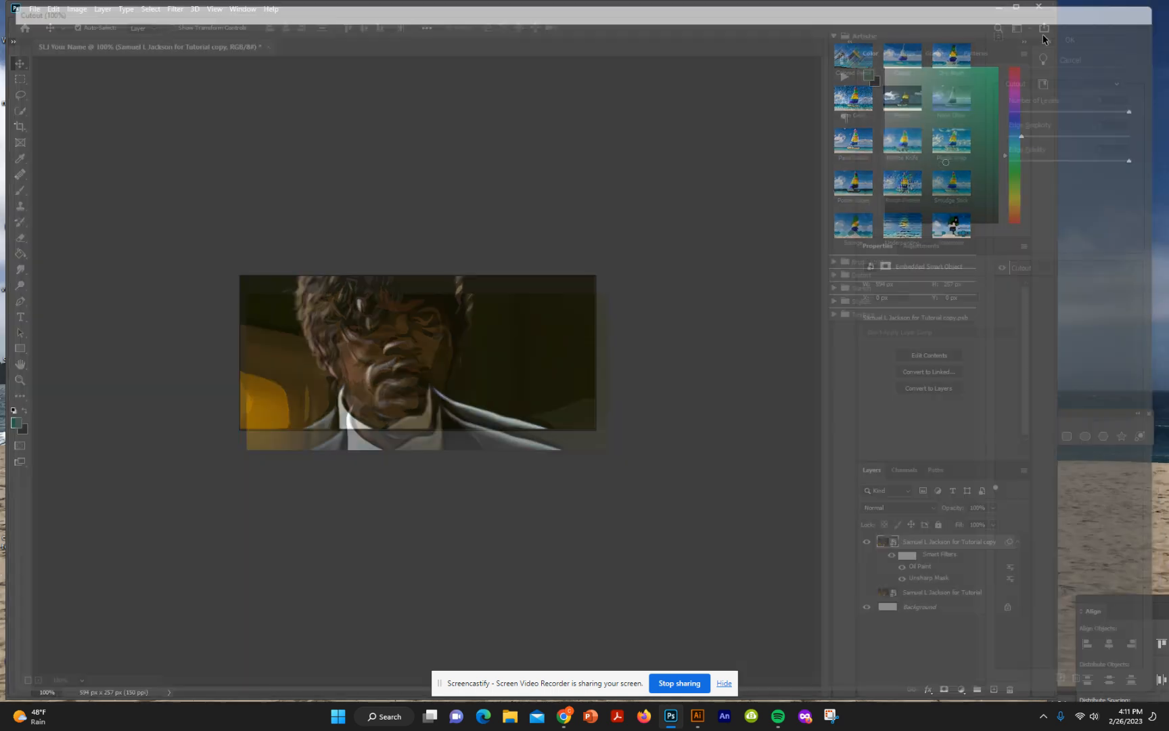
Set the Filter Gallery smart filter's blending opacity to 40% in Normal mode
{"action": "key", "text": "alt+Tab"}
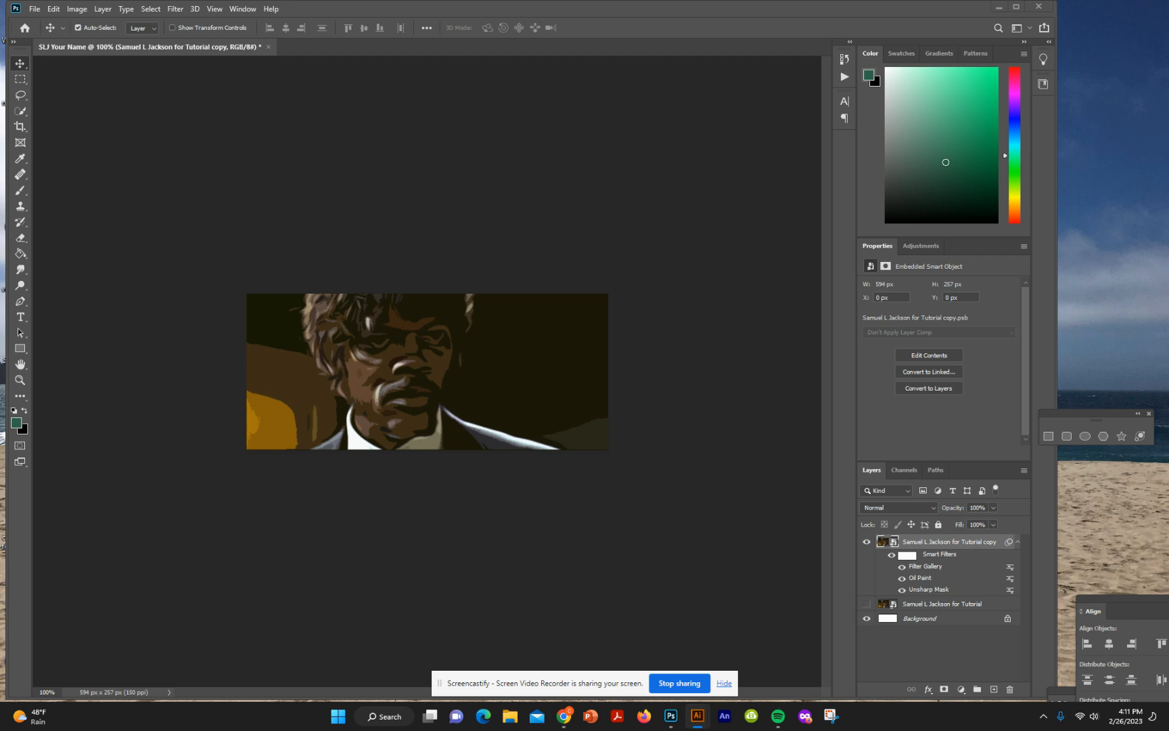
{"action": "left_click", "coordinate": [1011, 572]}
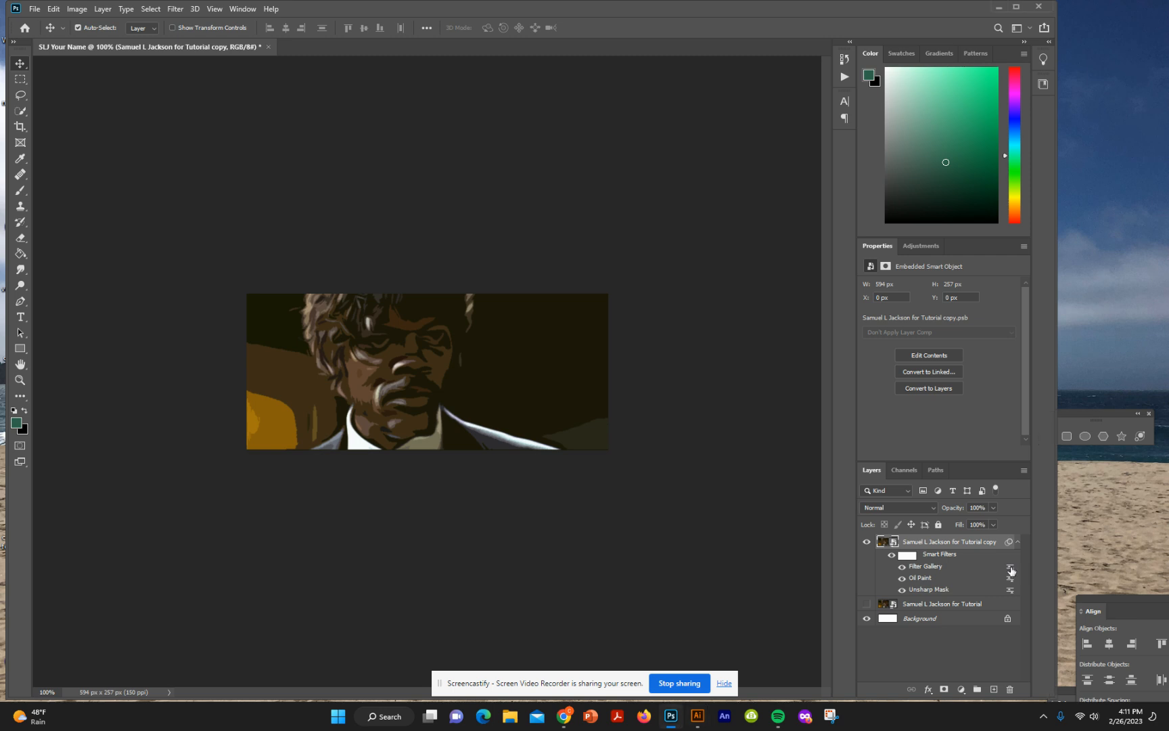
{"action": "double_click", "coordinate": [1011, 571]}
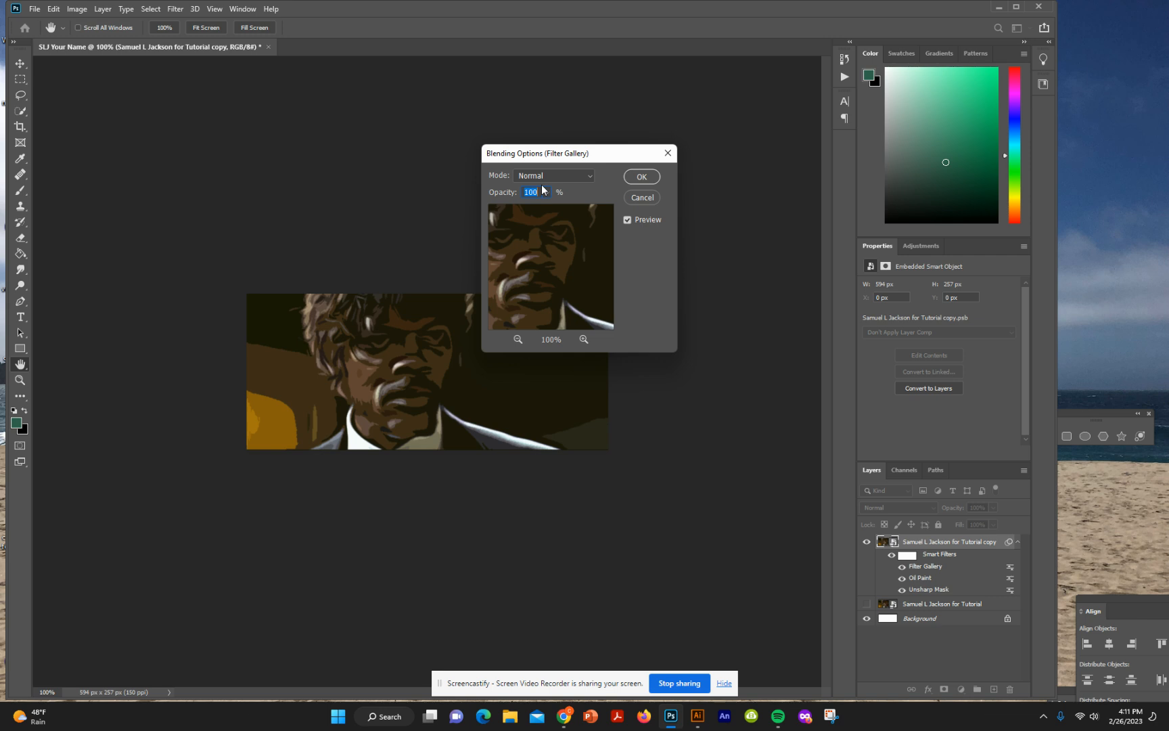
{"action": "type", "text": "40"}
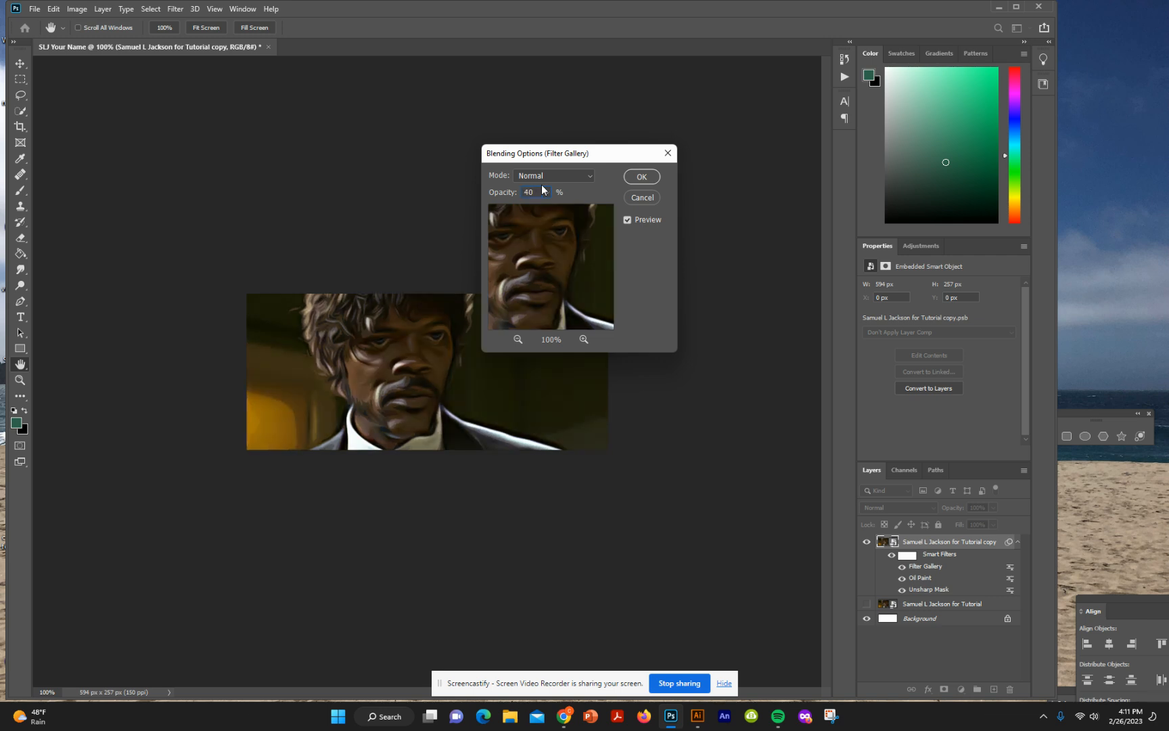
{"action": "left_click", "coordinate": [642, 177]}
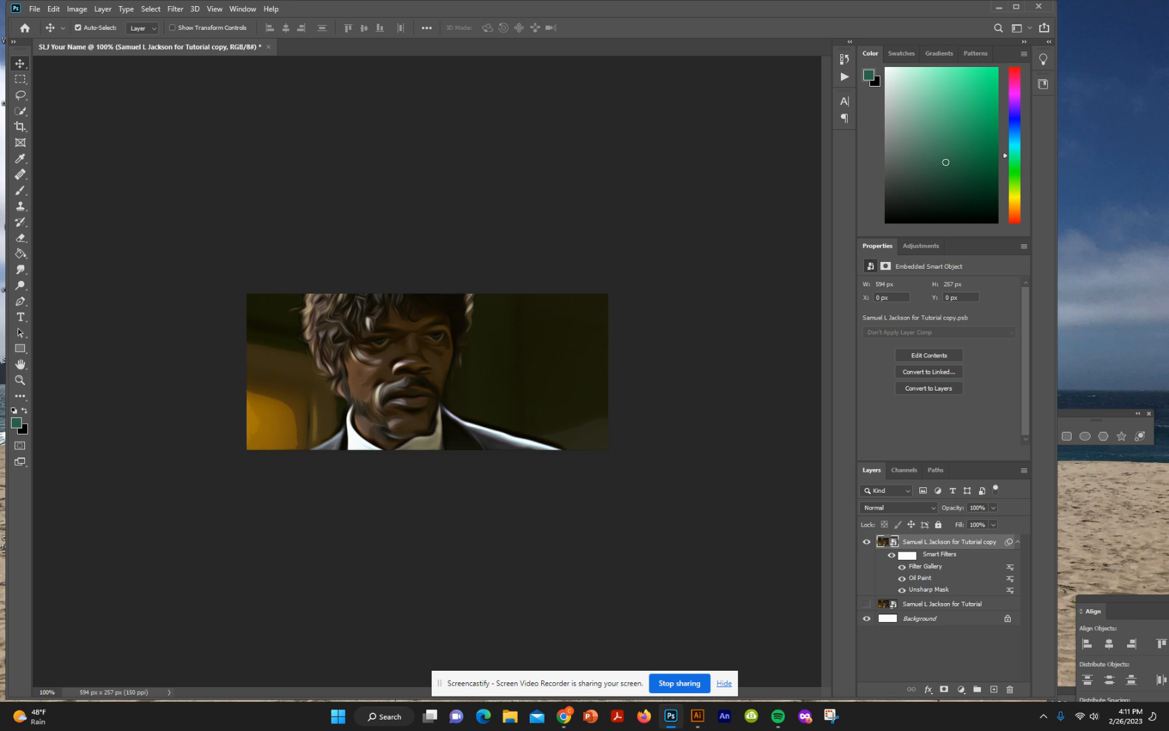
Apply a Surface Blur to the portrait copy with Radius 25 pixels and Threshold 10 levels
{"action": "key", "text": "alt+Tab"}
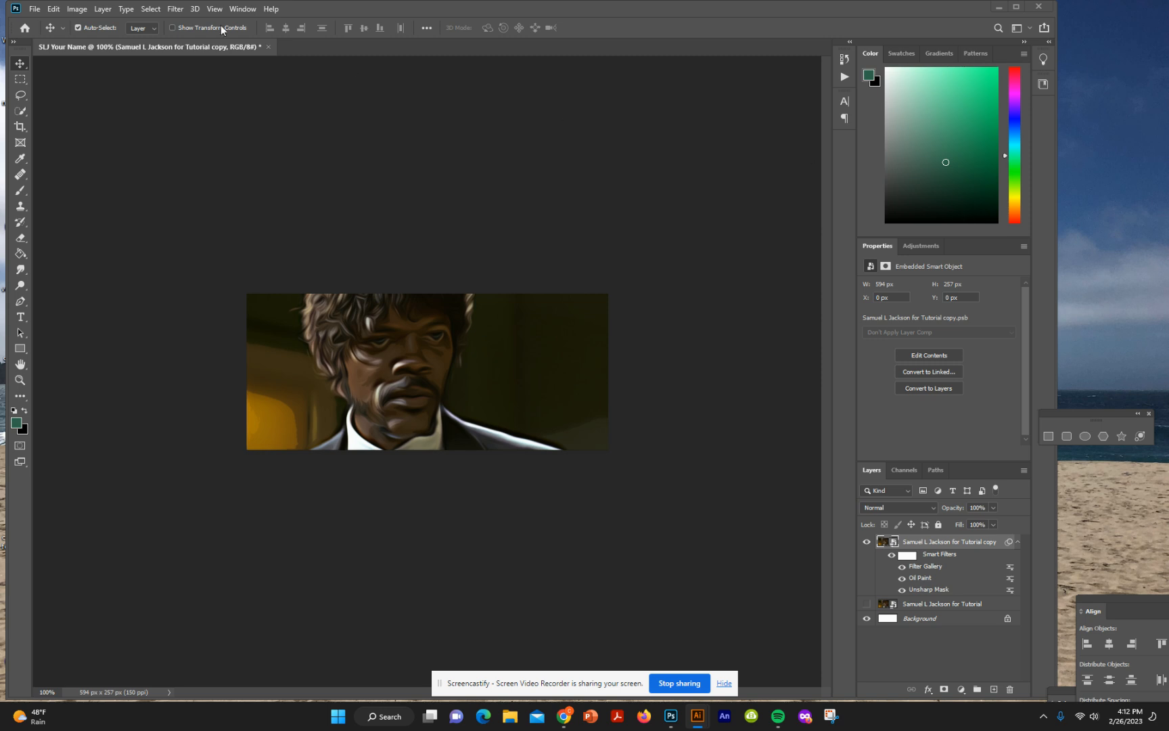
{"action": "left_click", "coordinate": [181, 10]}
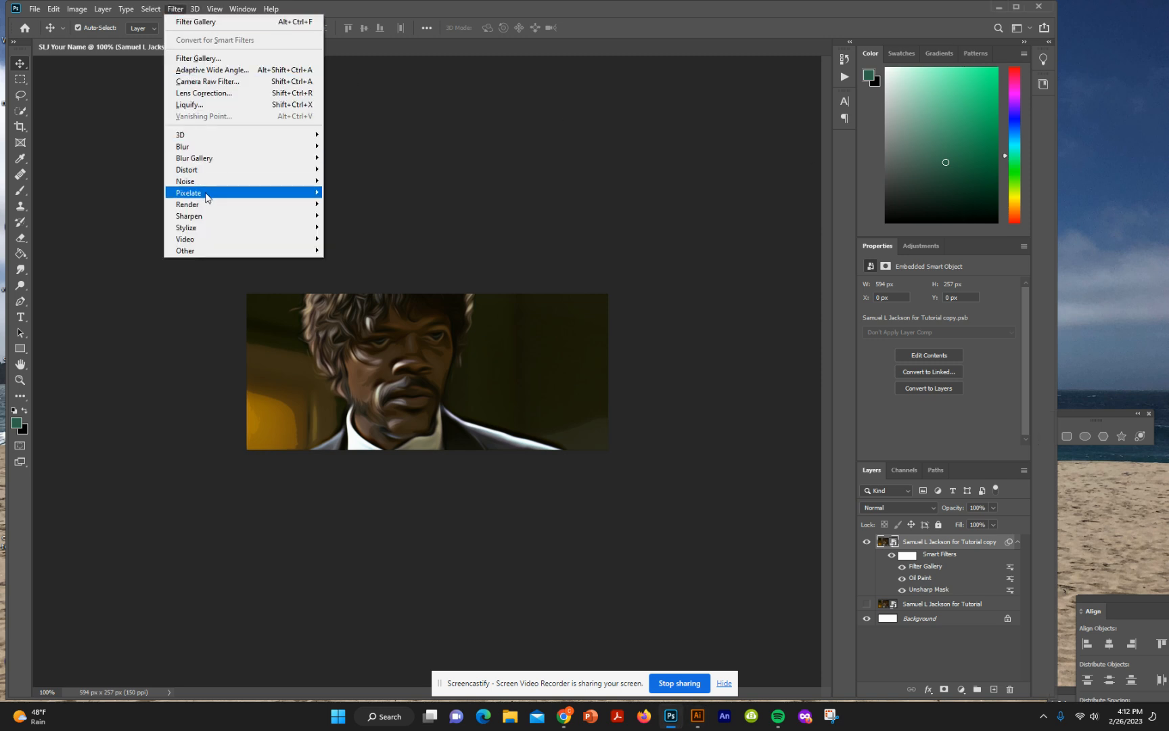
{"action": "mouse_move", "coordinate": [205, 194]}
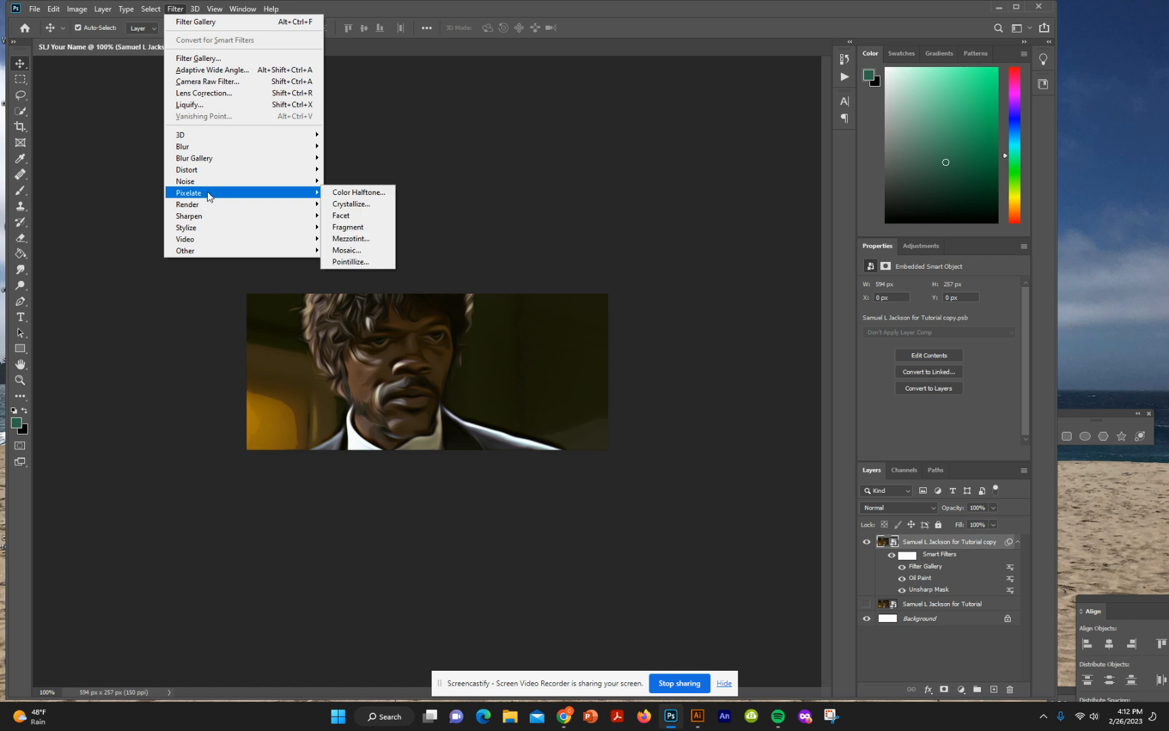
{"action": "mouse_move", "coordinate": [203, 148]}
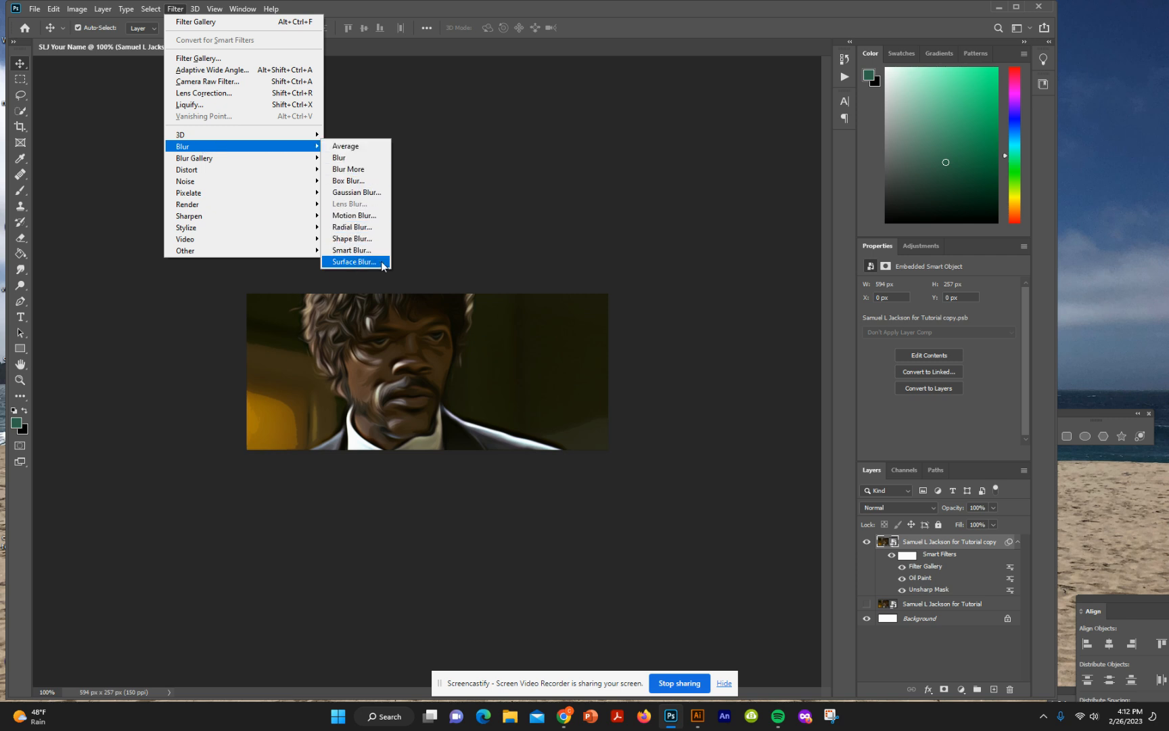
{"action": "left_click", "coordinate": [352, 262]}
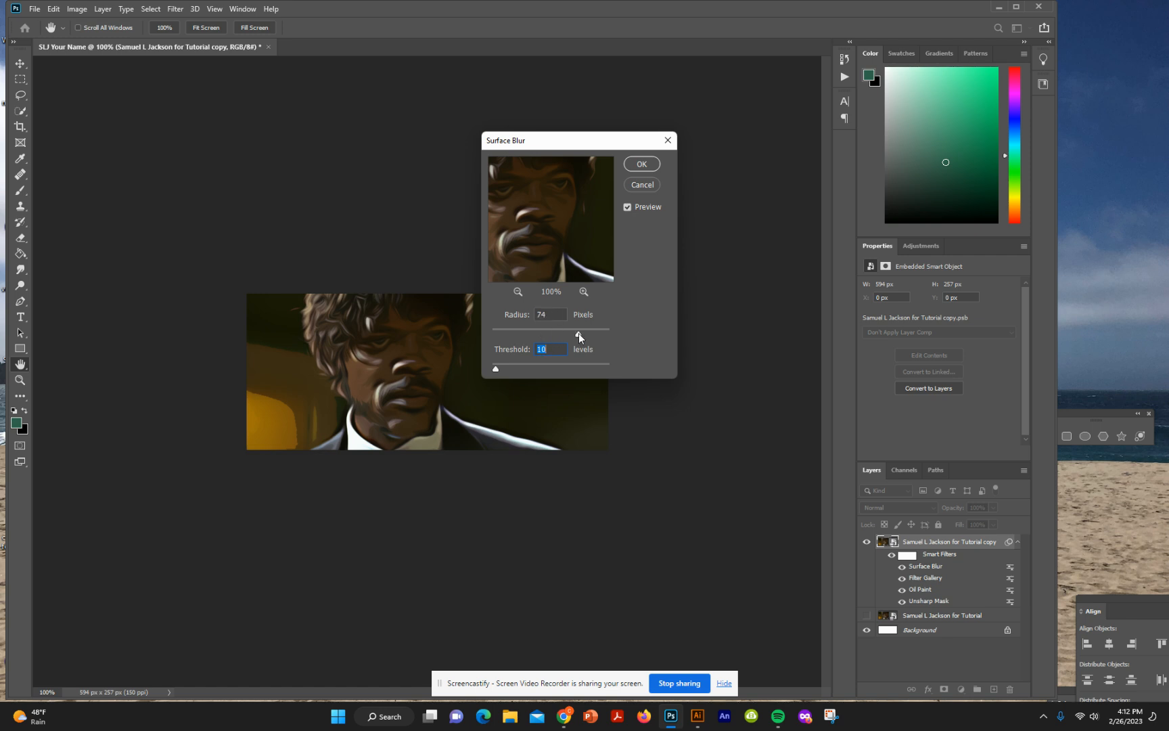
{"action": "left_click_drag", "start_coordinate": [579, 333], "coordinate": [650, 332]}
{"action": "left_click_drag", "start_coordinate": [495, 369], "coordinate": [528, 372]}
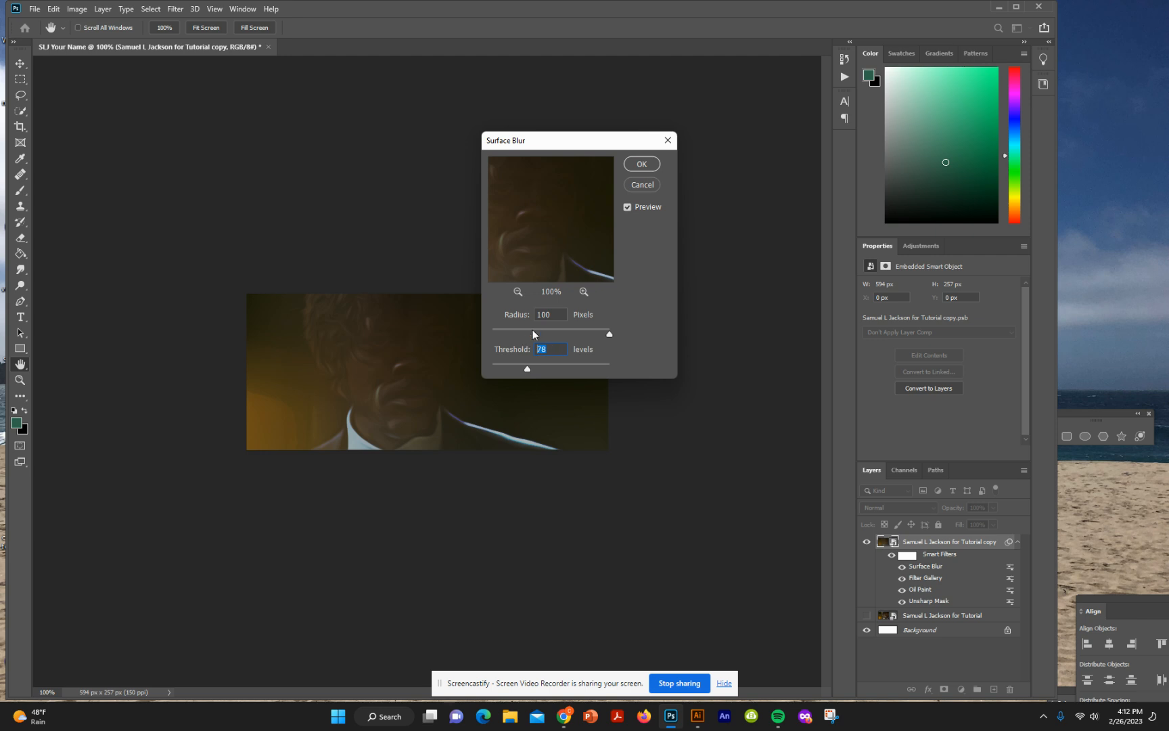
{"action": "type", "text": "10"}
{"action": "left_click", "coordinate": [556, 318]}
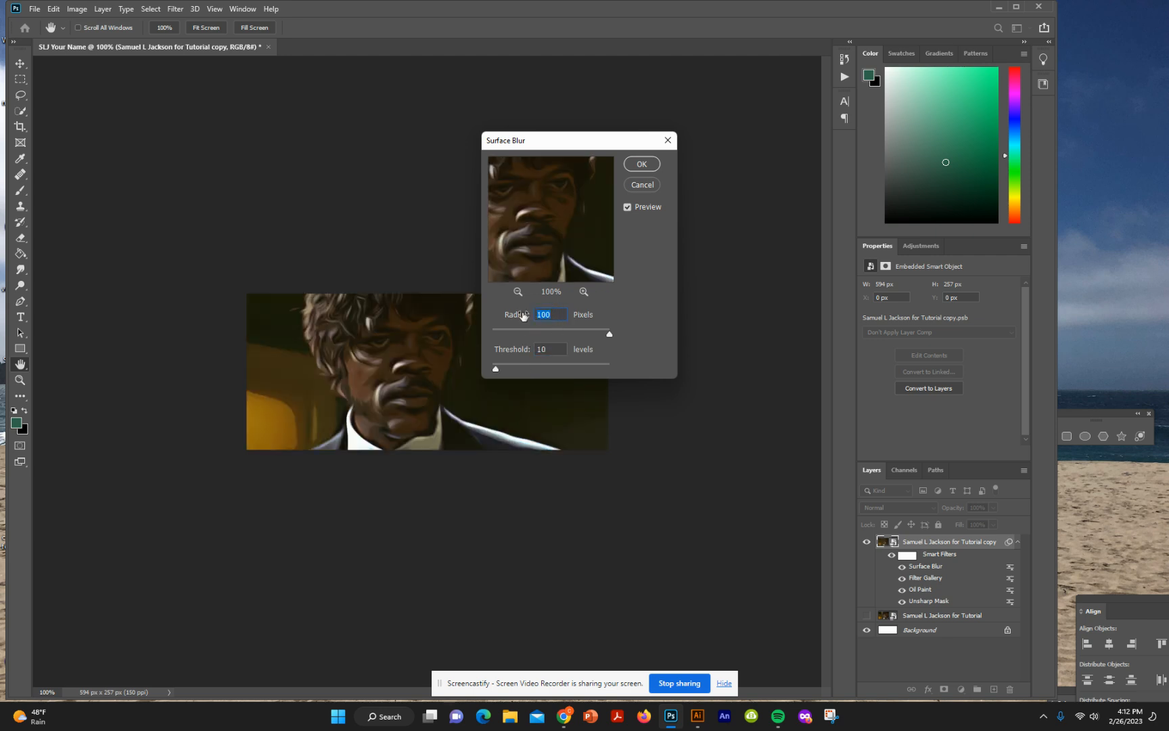
{"action": "type", "text": "25"}
{"action": "key", "text": "Return"}
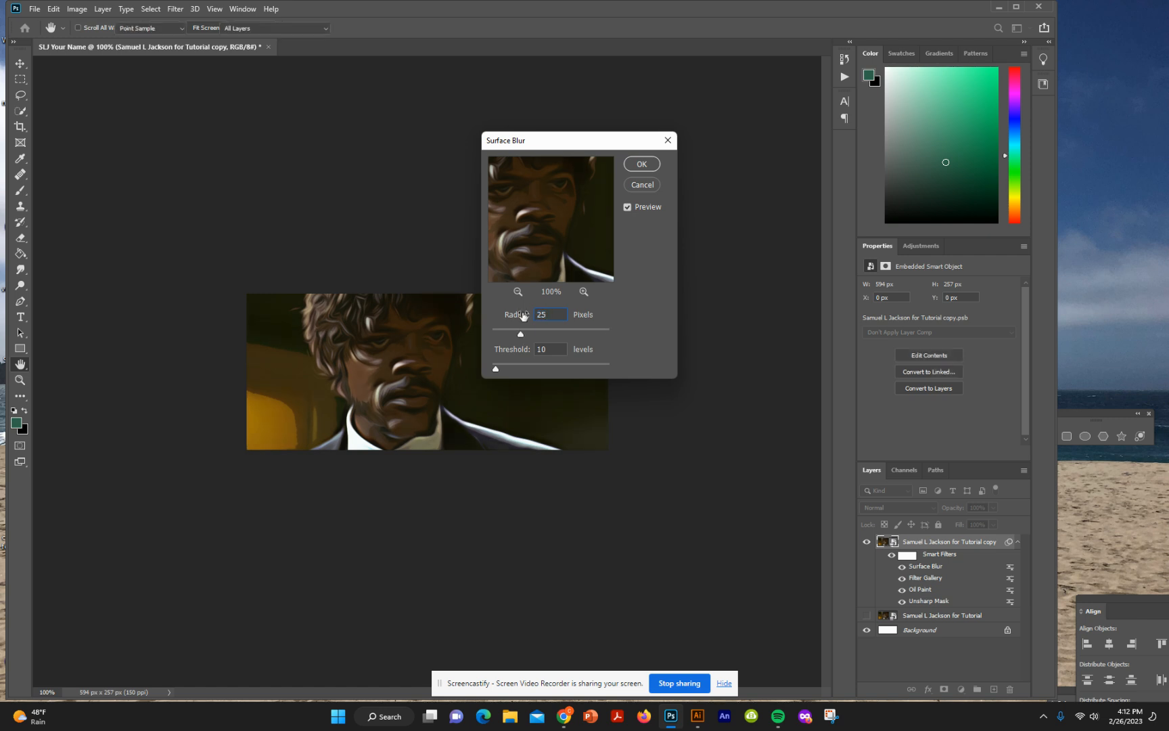
Rasterize the filtered portrait copy into a regular pixel layer
{"action": "key", "text": "alt+Tab"}
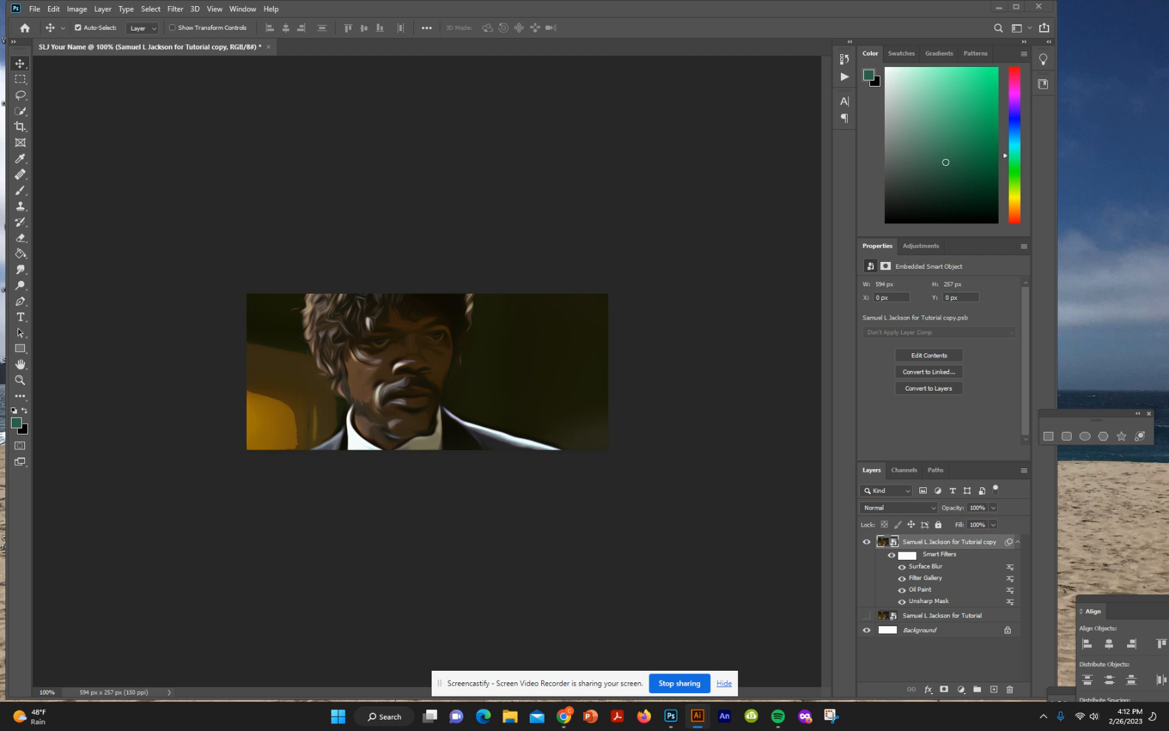
{"action": "right_click", "coordinate": [980, 542]}
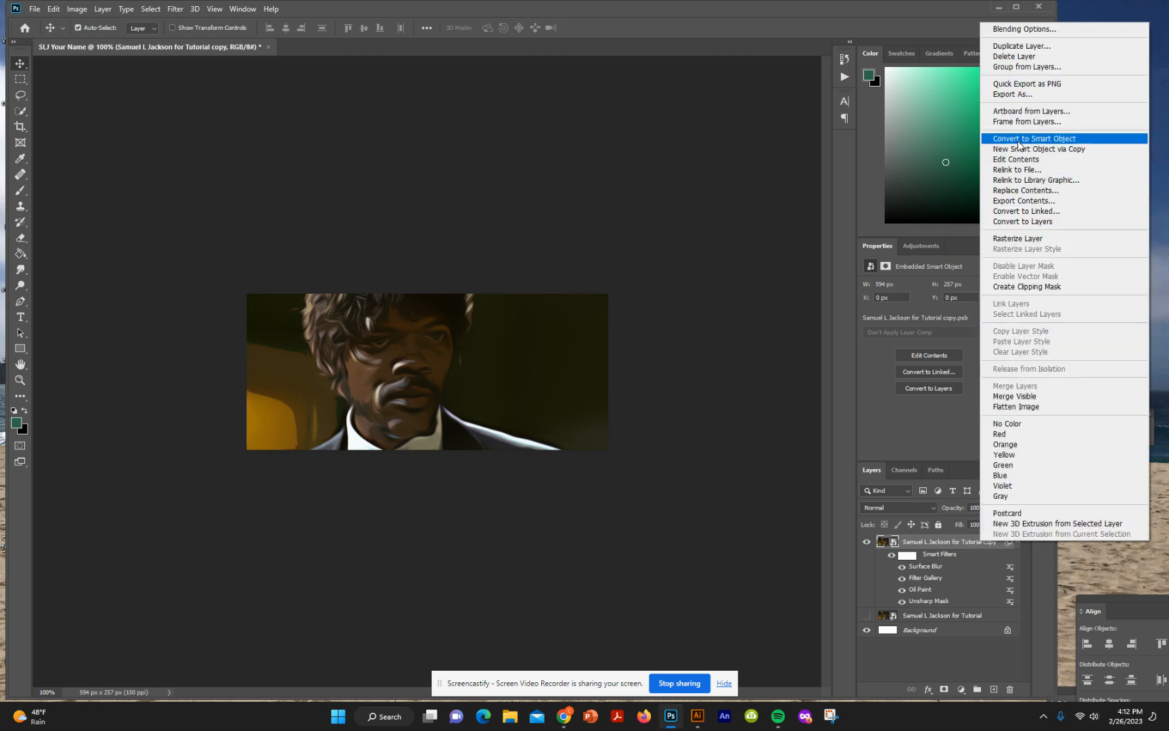
{"action": "left_click", "coordinate": [1018, 238]}
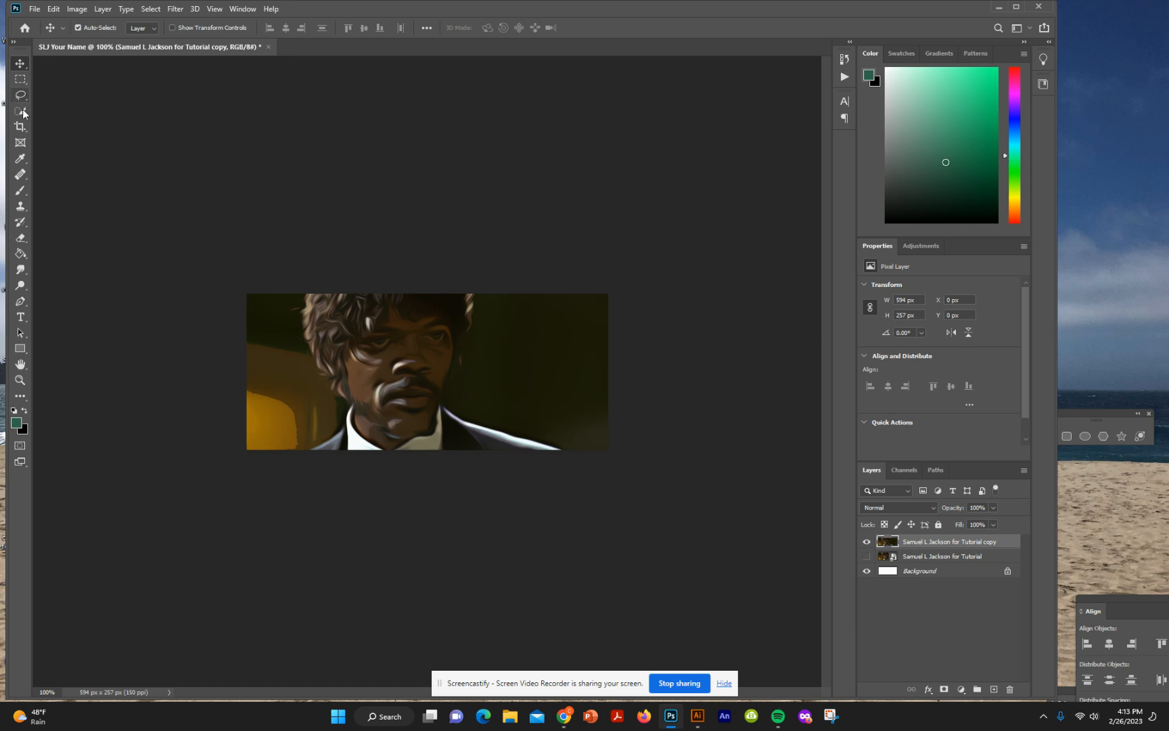
Select the man automatically with Select Subject, and extend the selection over the collar and jacket with Quick Selection
{"action": "left_click_drag", "start_coordinate": [24, 112], "coordinate": [79, 125]}
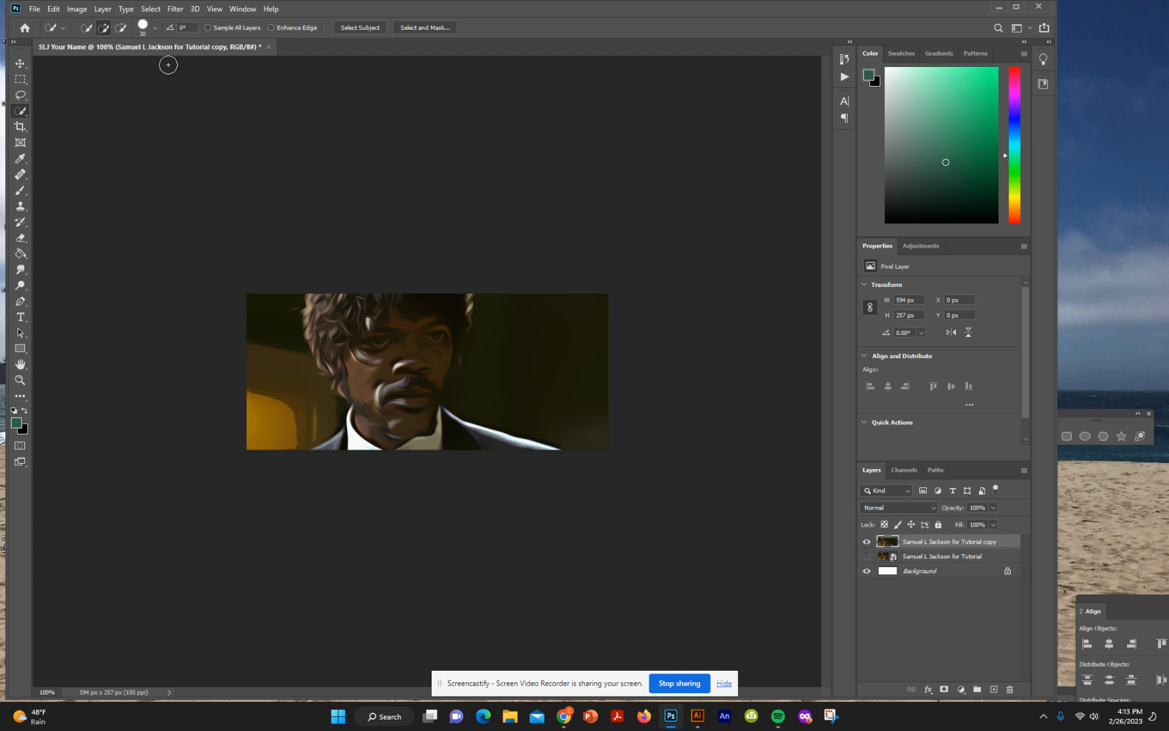
{"action": "left_click", "coordinate": [360, 27]}
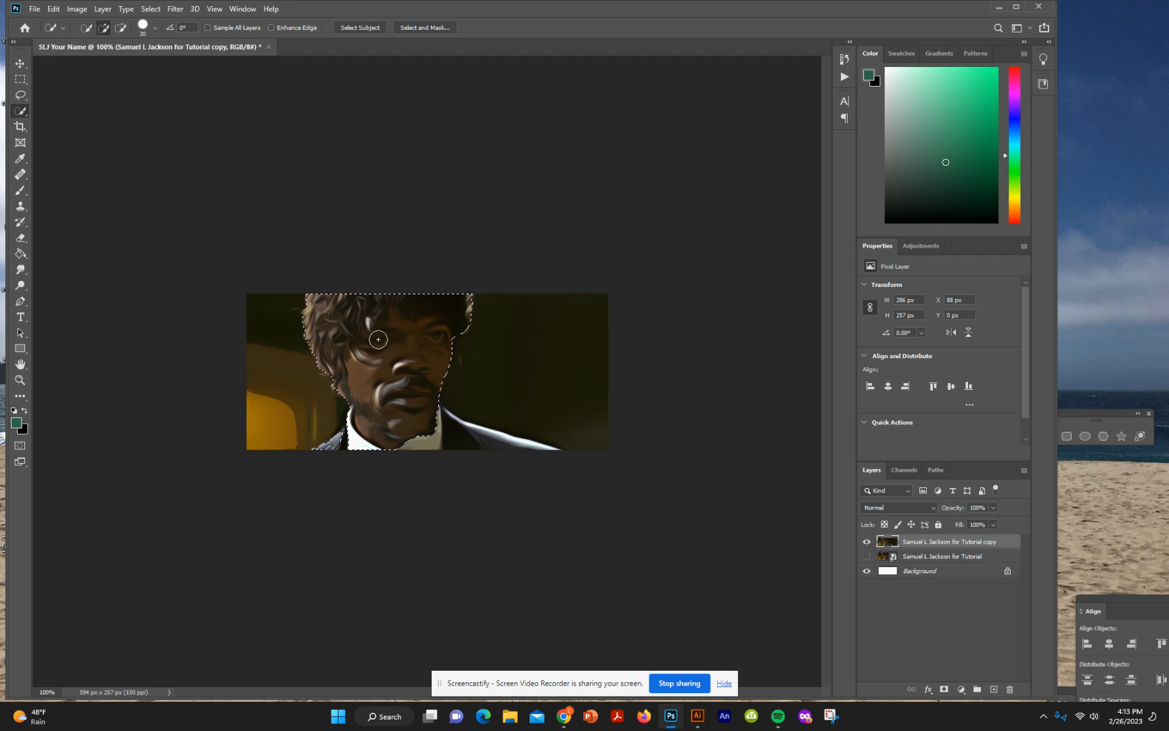
{"action": "left_click_drag", "start_coordinate": [423, 418], "coordinate": [496, 457]}
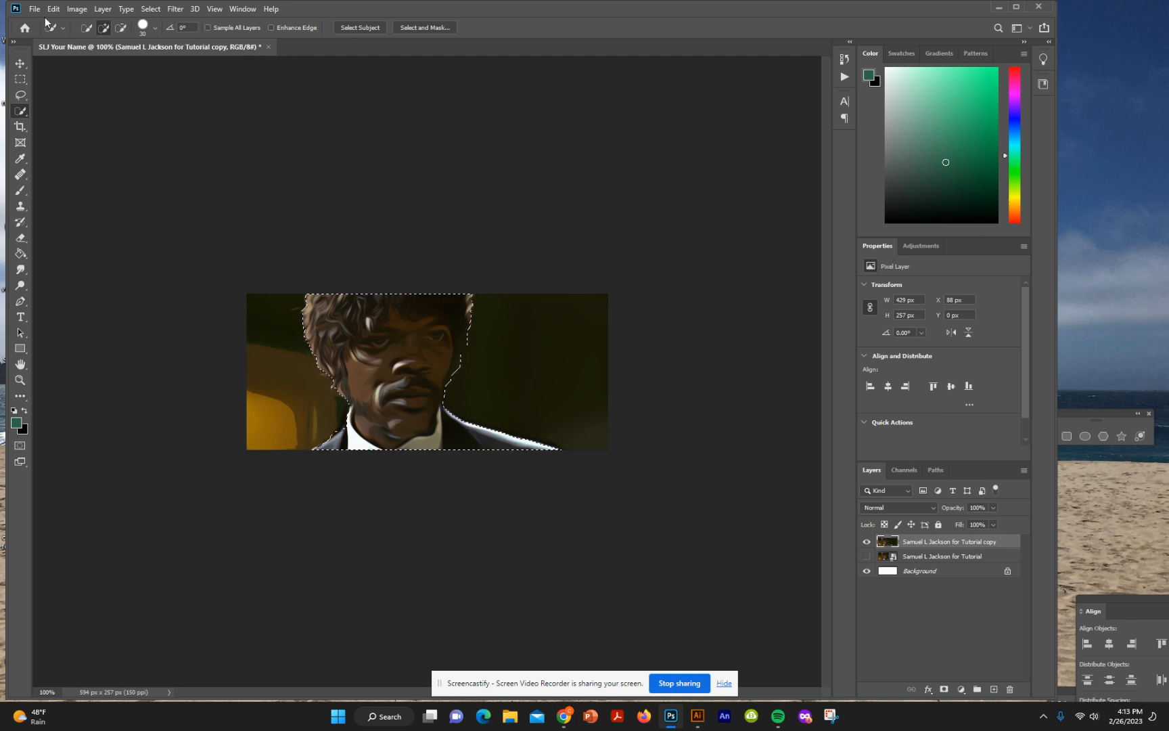
Invert the selection and delete the background around the man
{"action": "left_click", "coordinate": [148, 9]}
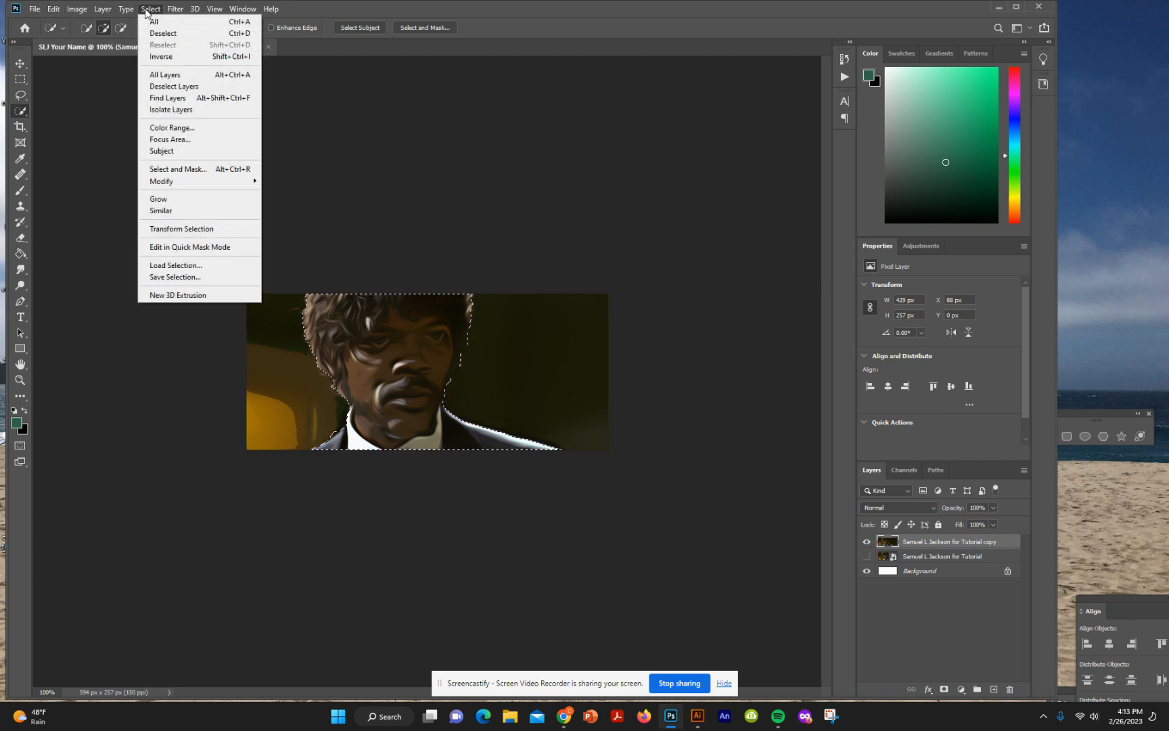
{"action": "left_click", "coordinate": [167, 57]}
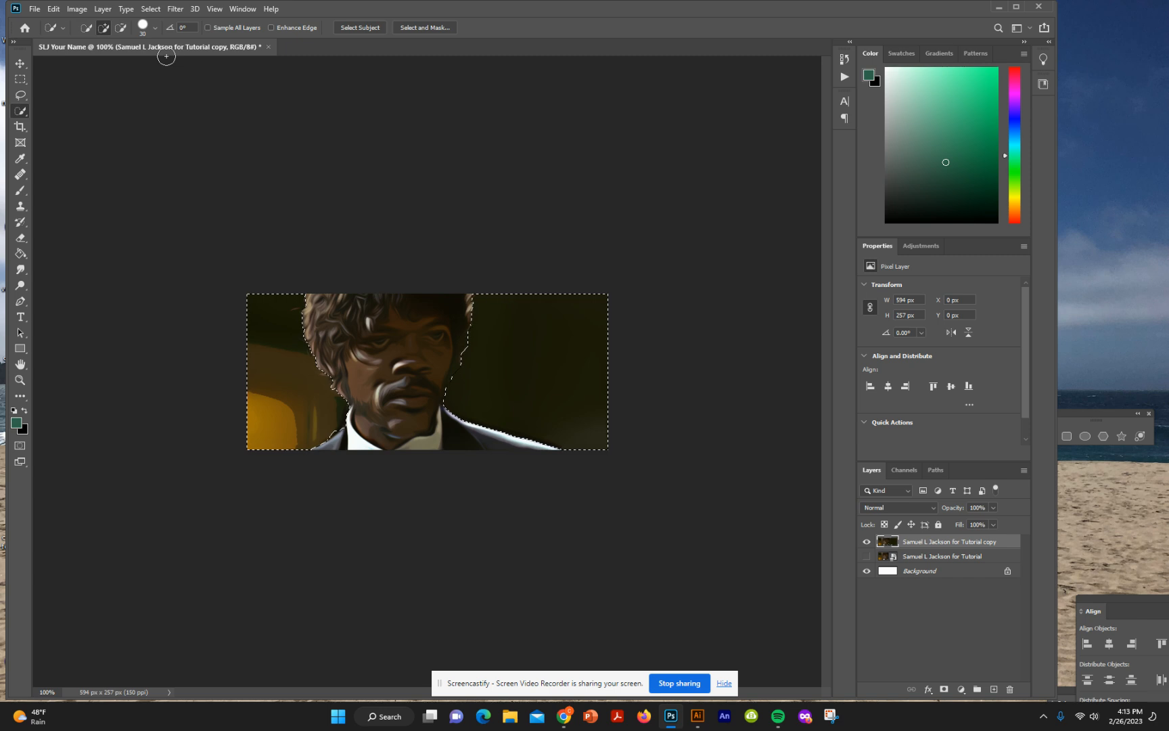
{"action": "key", "text": "Delete"}
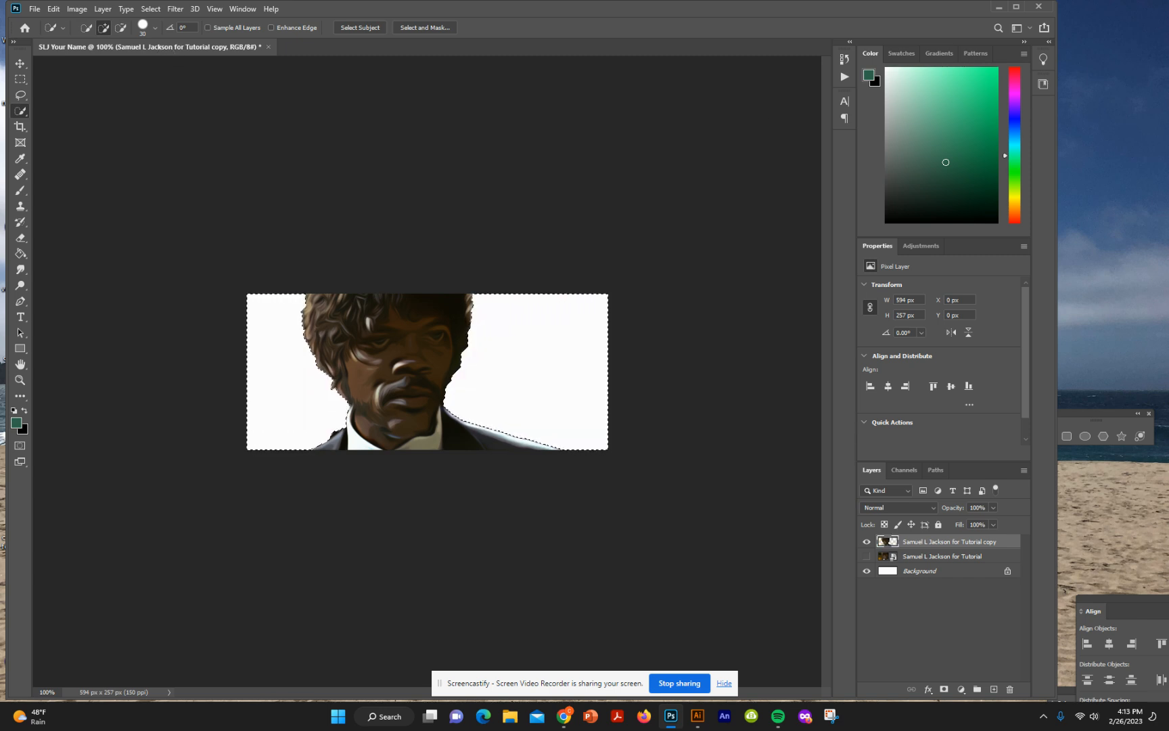
{"action": "key", "text": "alt+Tab"}
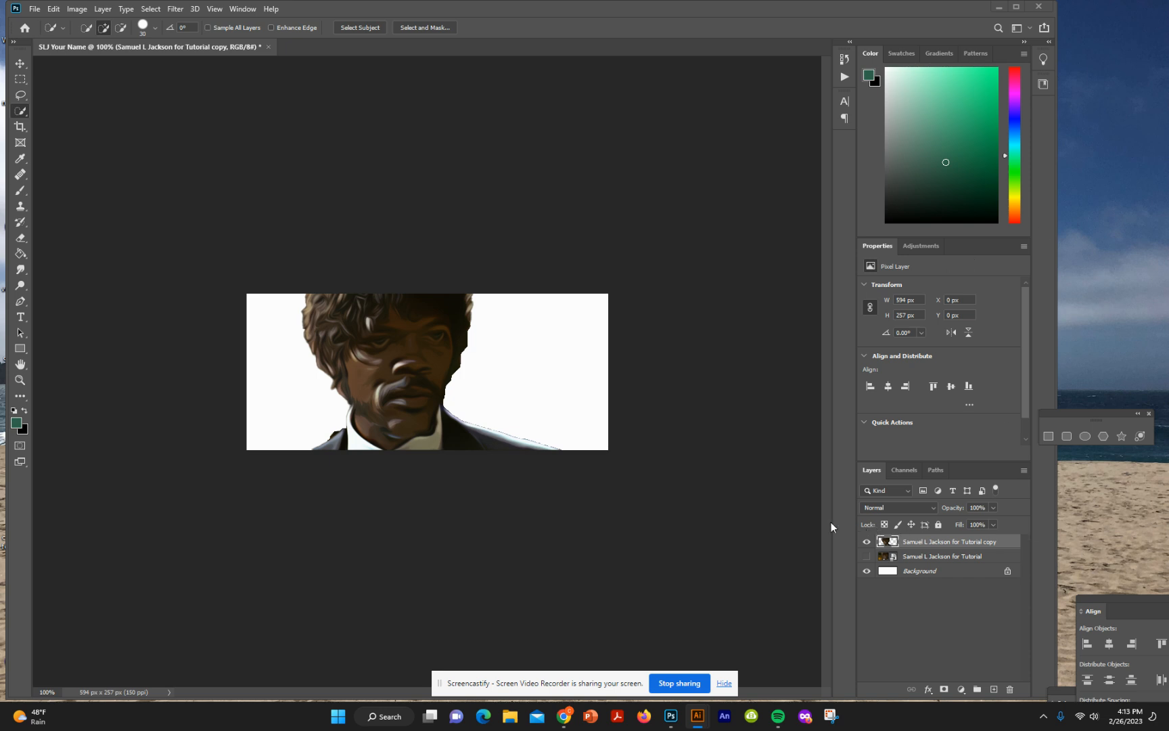
{"action": "left_click", "coordinate": [937, 617]}
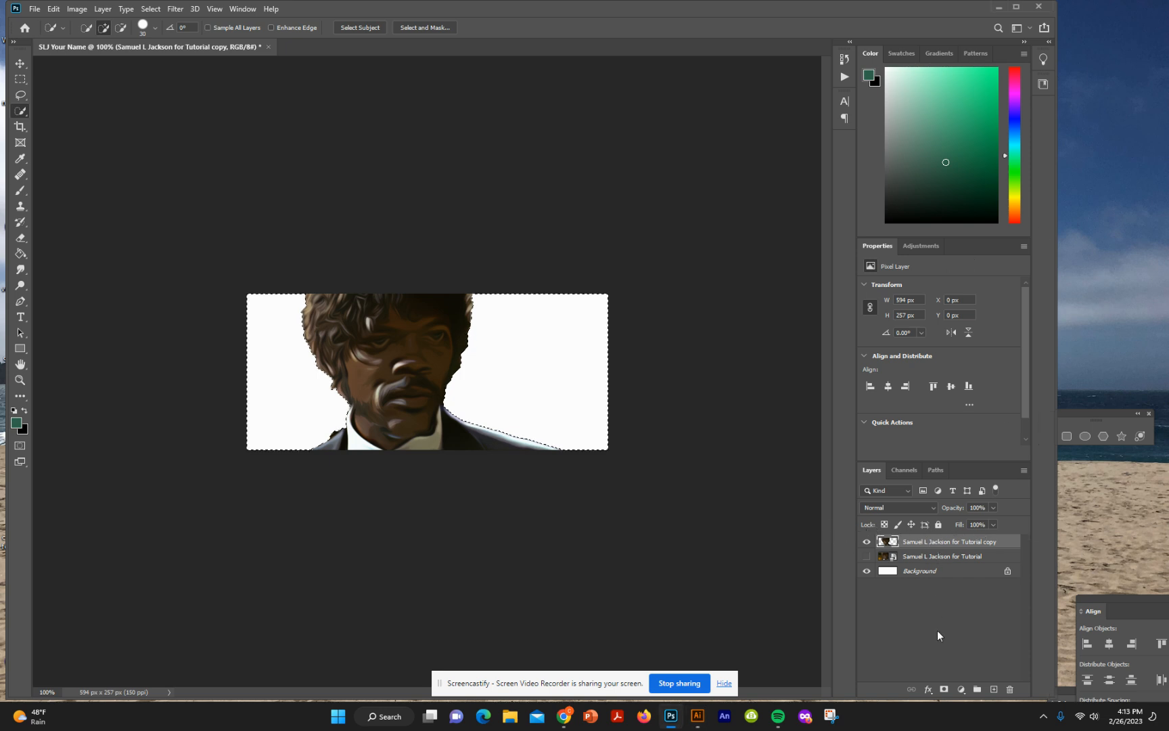
{"action": "left_click", "coordinate": [944, 689]}
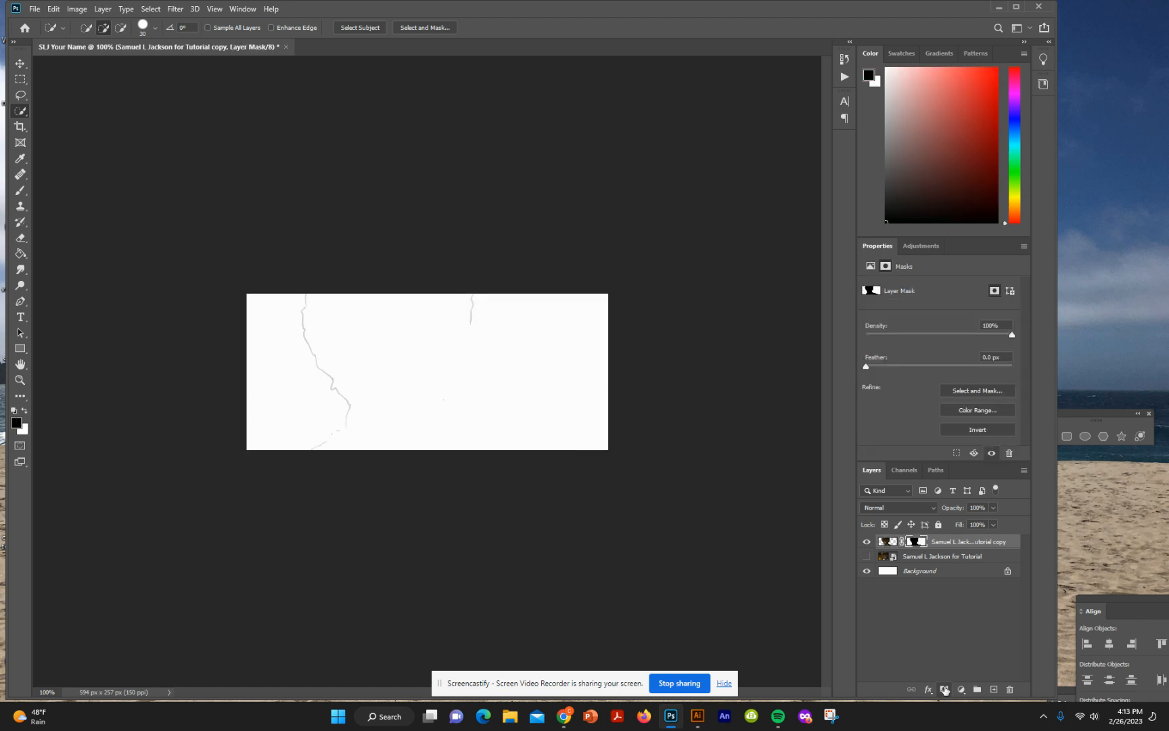
{"action": "key", "text": "ctrl+z"}
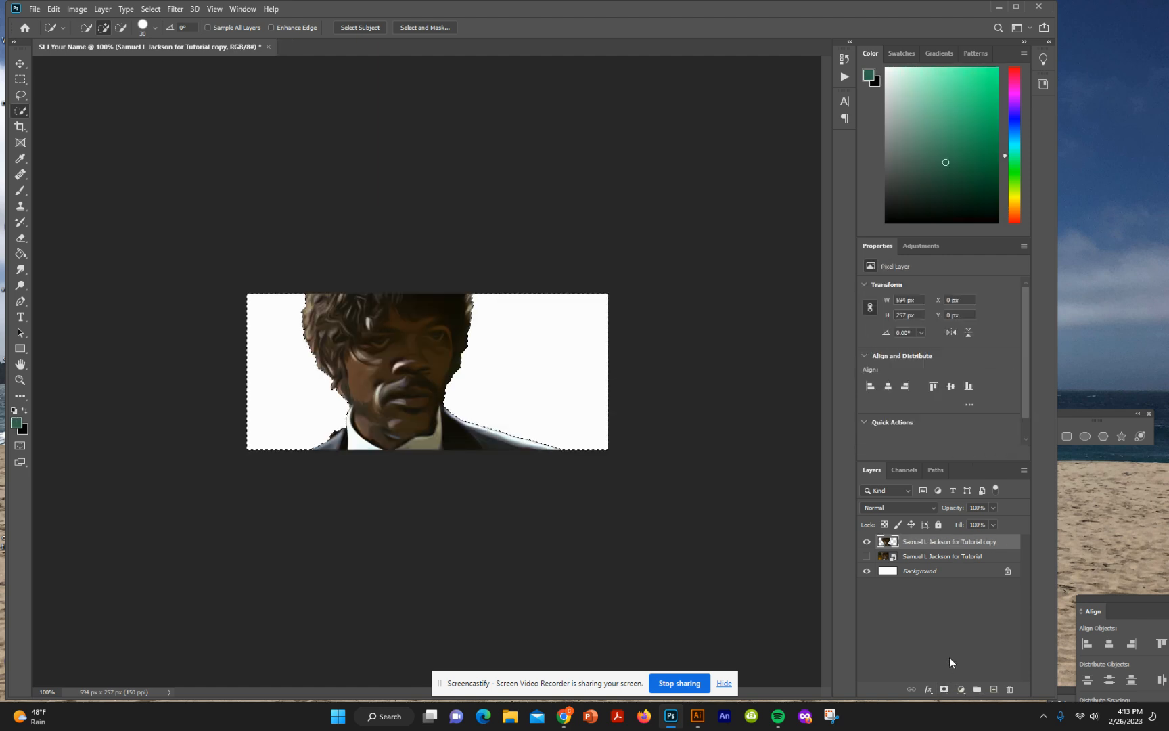
Clear the selection and add an empty layer mask to the portrait copy
{"action": "left_click", "coordinate": [17, 61]}
{"action": "left_click", "coordinate": [290, 138]}
{"action": "key", "text": "ctrl+d"}
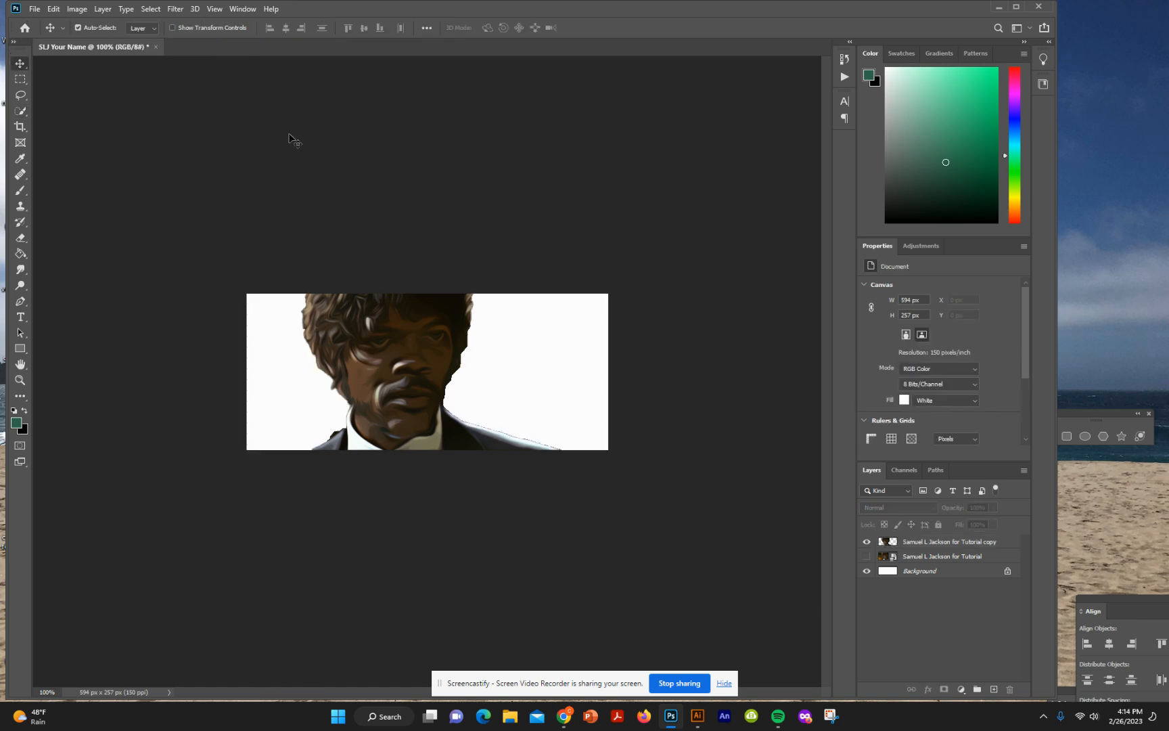
{"action": "left_click", "coordinate": [952, 541]}
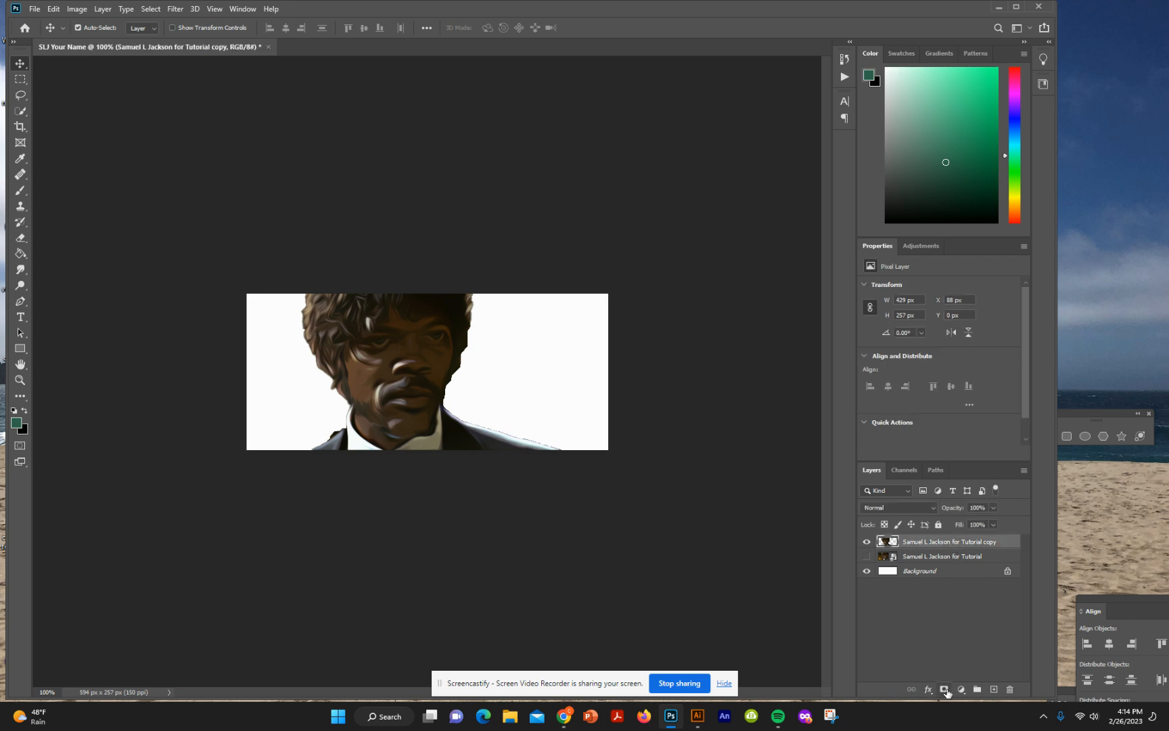
{"action": "left_click", "coordinate": [944, 689]}
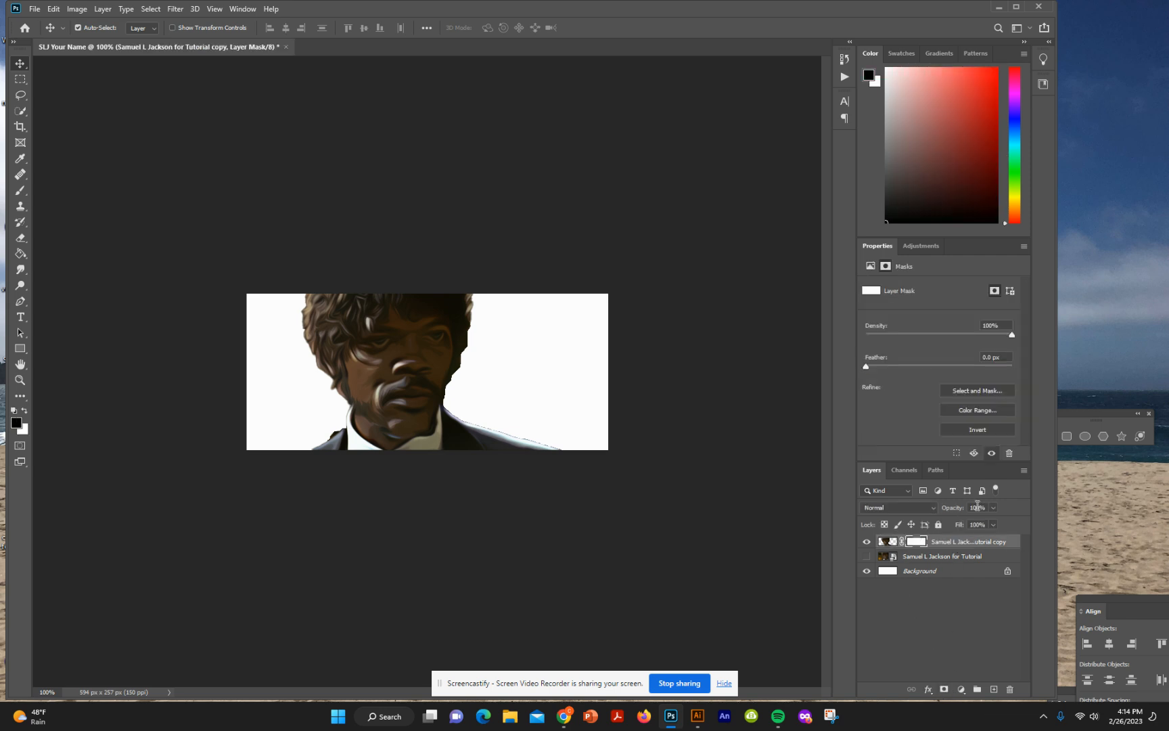
Paint black on the layer mask with a soft size 23 brush to smooth the cutout along both shoulders and the shadowed side of the face
{"action": "left_click", "coordinate": [20, 379]}
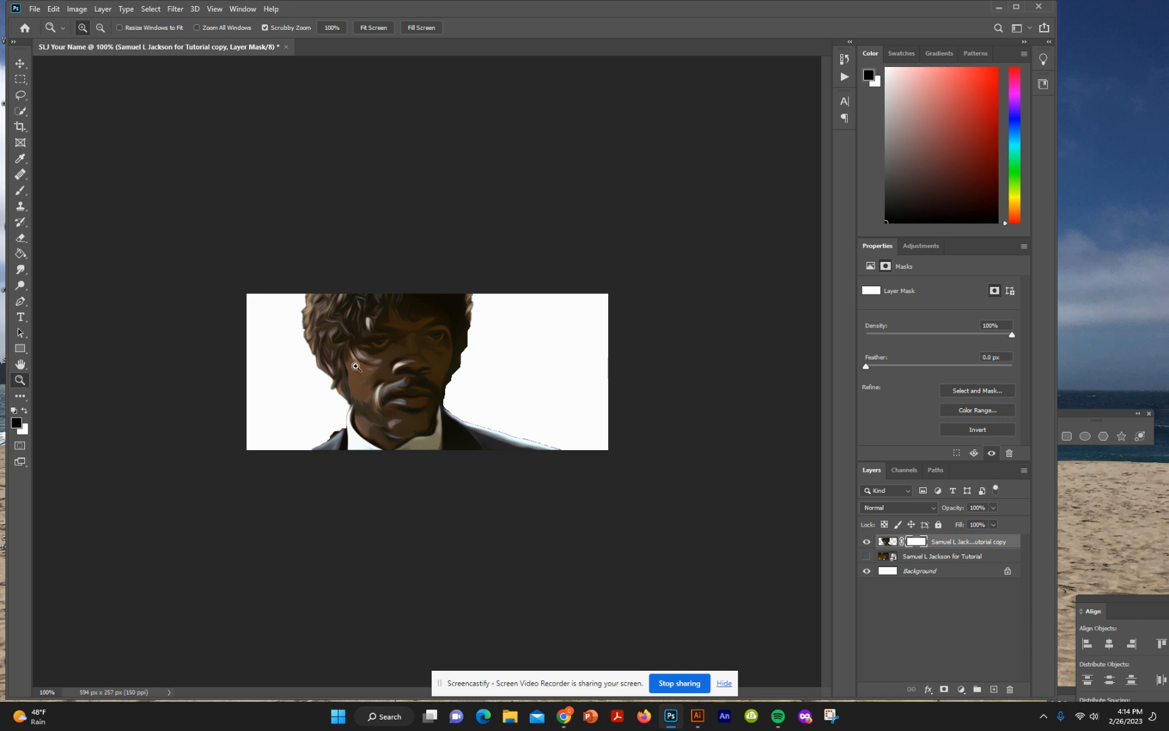
{"action": "left_click", "coordinate": [356, 366]}
{"action": "left_click", "coordinate": [370, 319]}
{"action": "scroll", "coordinate": [370, 318], "scroll_direction": "up", "scroll_amount": 1}
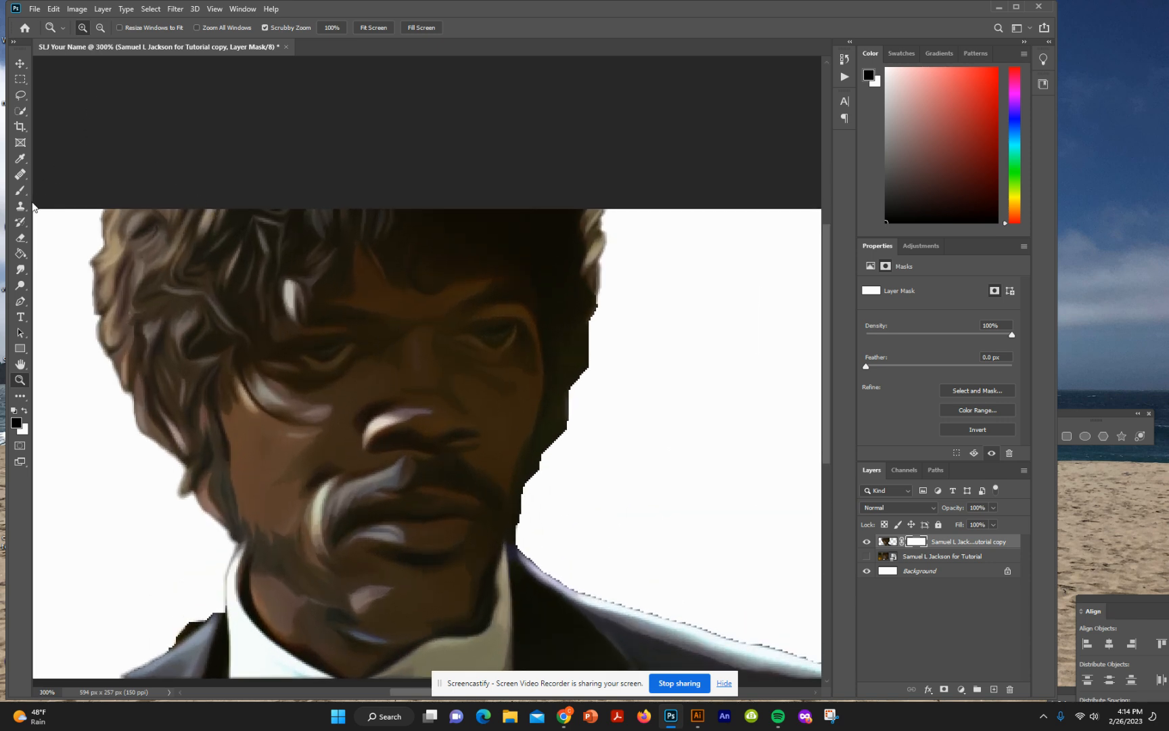
{"action": "left_click", "coordinate": [20, 190]}
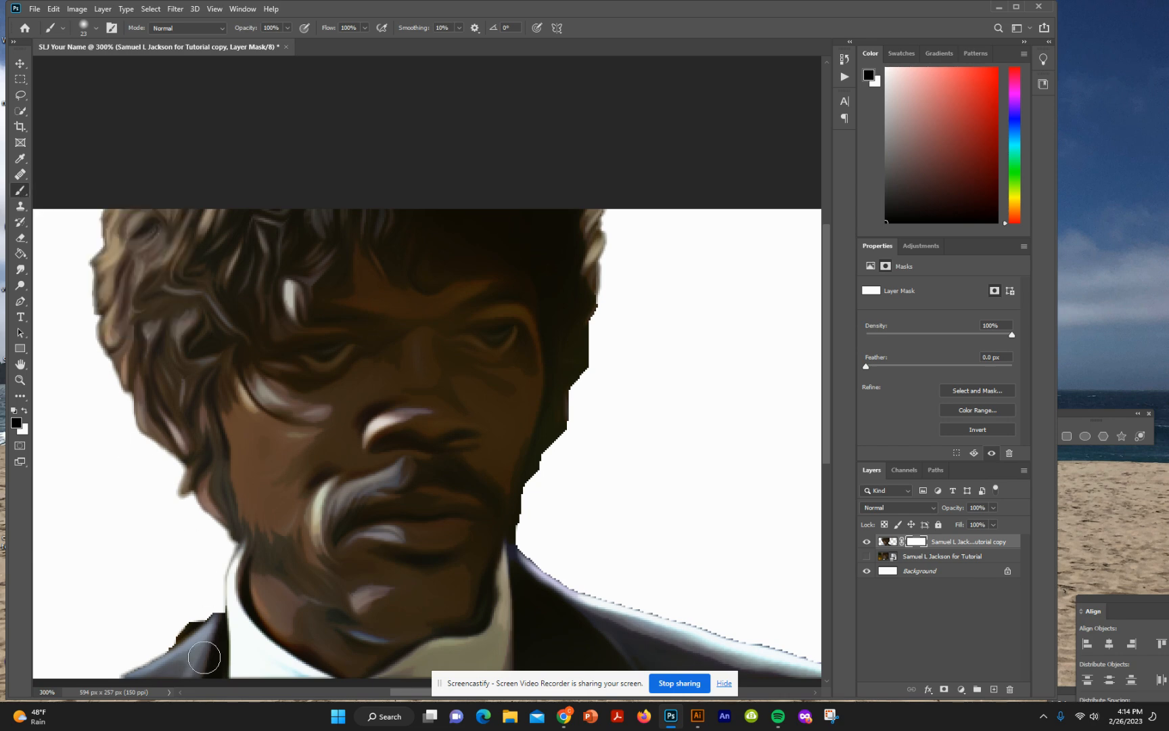
{"action": "mouse_move", "coordinate": [196, 615]}
{"action": "left_mouse_down"}
{"action": "mouse_move", "coordinate": [152, 654]}
{"action": "mouse_move", "coordinate": [209, 605]}
{"action": "mouse_move", "coordinate": [105, 675]}
{"action": "left_mouse_up"}
{"action": "mouse_move", "coordinate": [600, 313]}
{"action": "left_mouse_down"}
{"action": "mouse_move", "coordinate": [570, 450]}
{"action": "mouse_move", "coordinate": [532, 502]}
{"action": "mouse_move", "coordinate": [532, 532]}
{"action": "mouse_move", "coordinate": [545, 456]}
{"action": "mouse_move", "coordinate": [584, 421]}
{"action": "mouse_move", "coordinate": [590, 359]}
{"action": "mouse_move", "coordinate": [537, 547]}
{"action": "mouse_move", "coordinate": [524, 547]}
{"action": "mouse_move", "coordinate": [632, 602]}
{"action": "mouse_move", "coordinate": [828, 662]}
{"action": "left_mouse_up"}
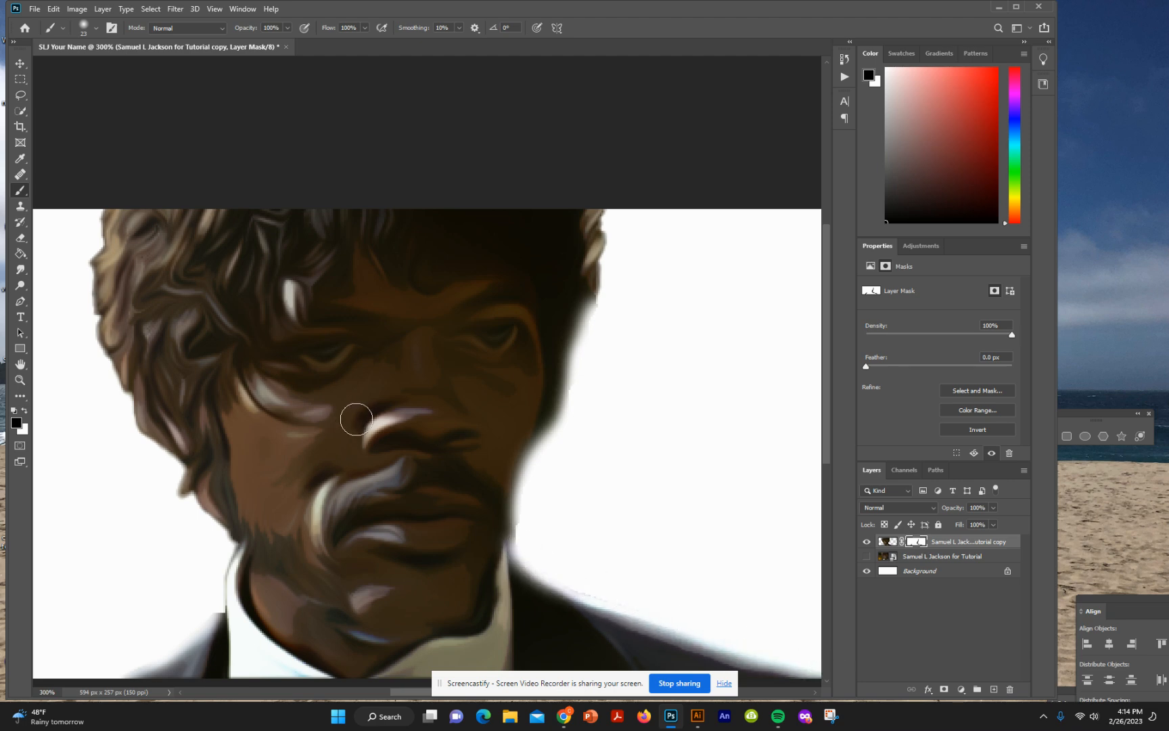
{"action": "scroll", "coordinate": [359, 416], "scroll_direction": "up", "scroll_amount": 2}
{"action": "scroll", "coordinate": [361, 417], "scroll_direction": "down", "scroll_amount": 2}
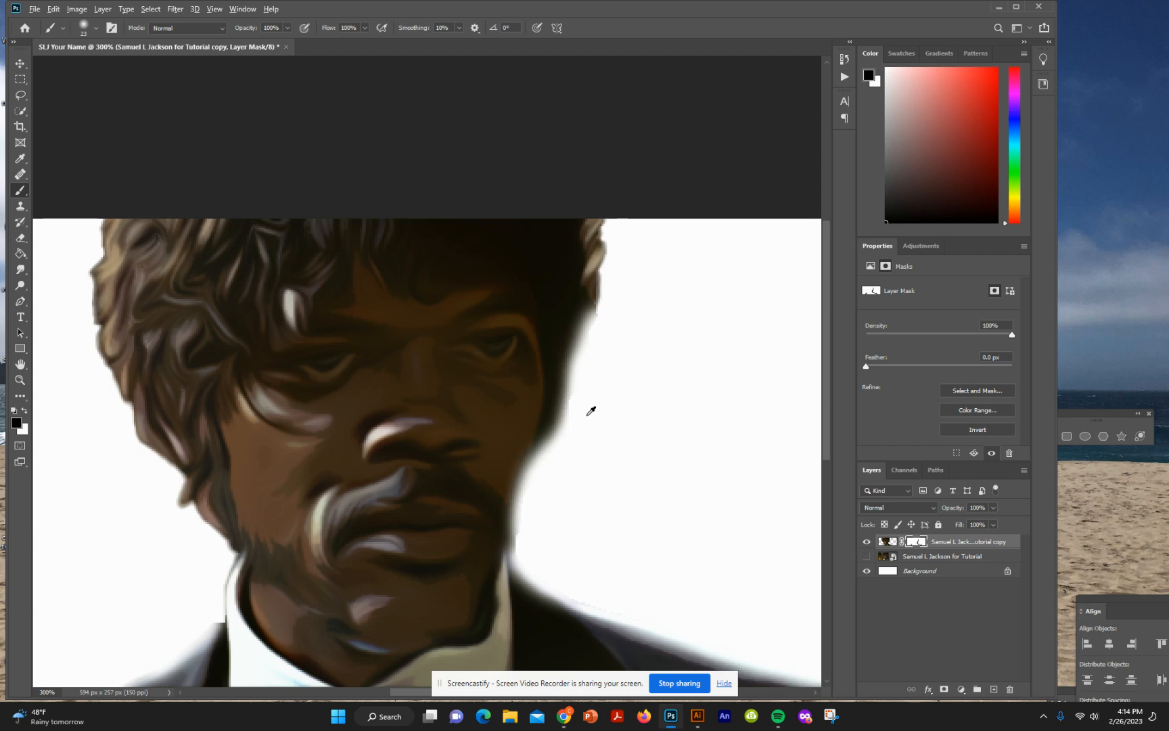
Mask out the leftover dark fringe at the outer end of the longer shoulder with the black brush
{"action": "left_click", "coordinate": [20, 381]}
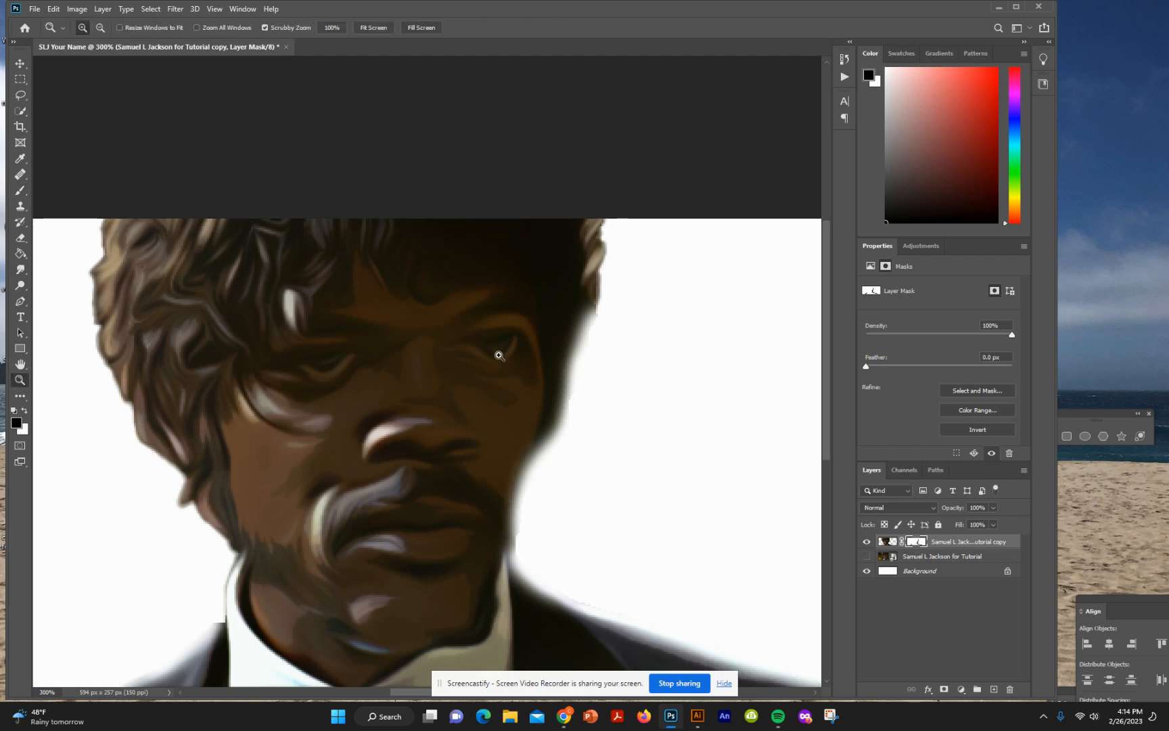
{"action": "left_click", "coordinate": [575, 365], "text": "alt"}
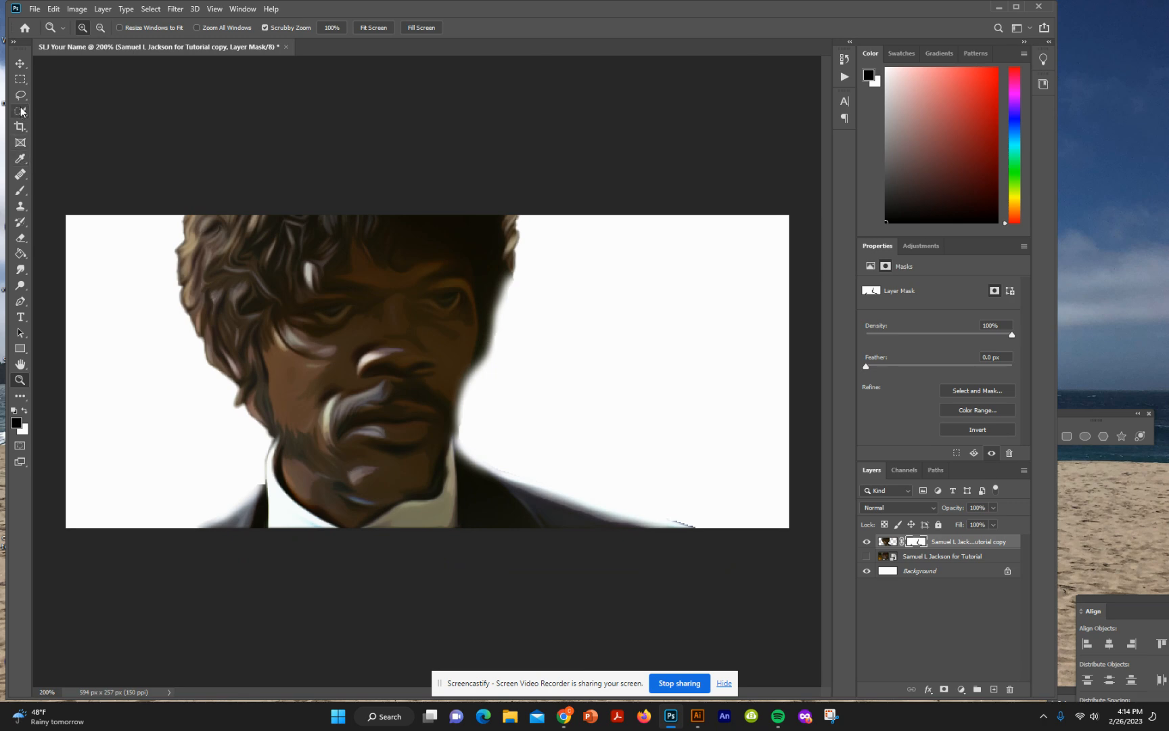
{"action": "left_click", "coordinate": [20, 190]}
{"action": "left_click_drag", "start_coordinate": [669, 517], "coordinate": [715, 532]}
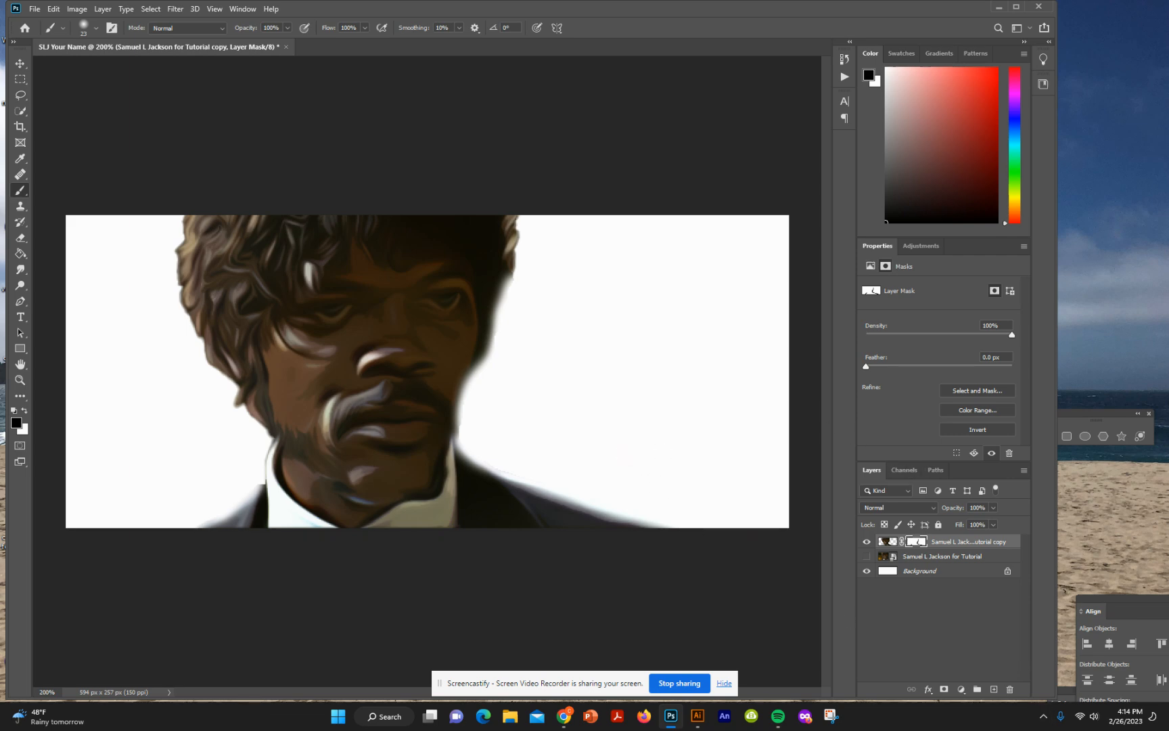
{"action": "key", "text": "alt+Tab"}
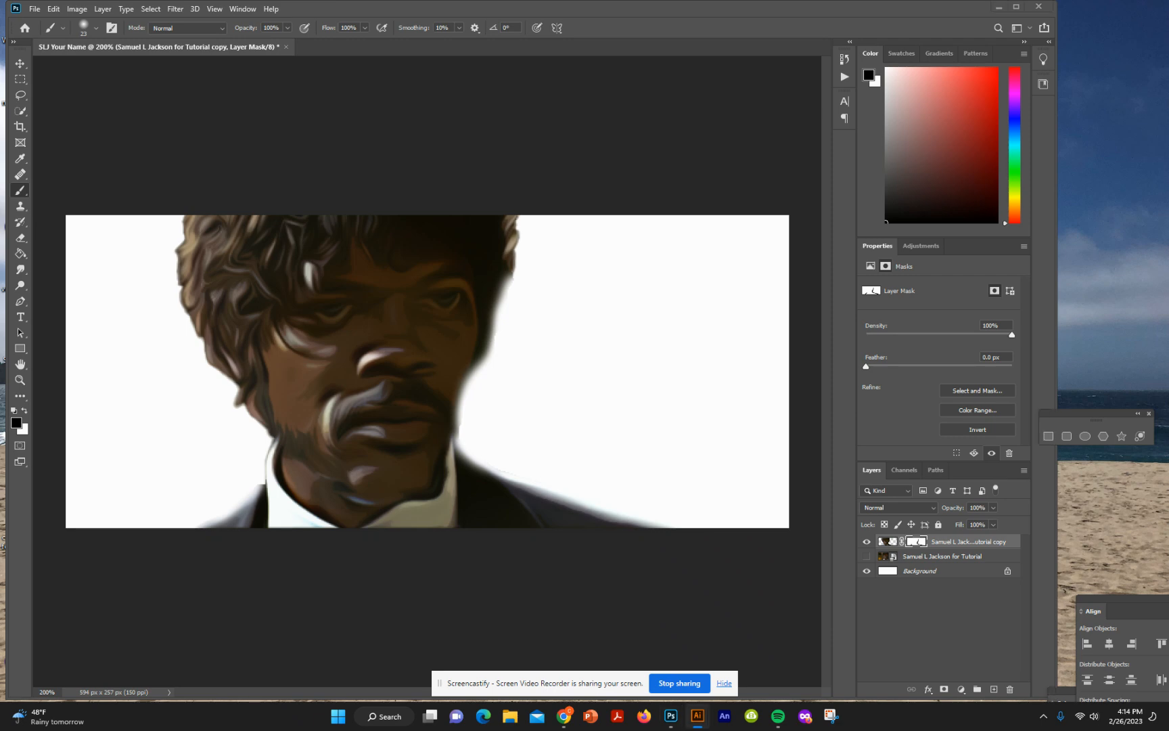
{"action": "key", "text": "alt+Tab"}
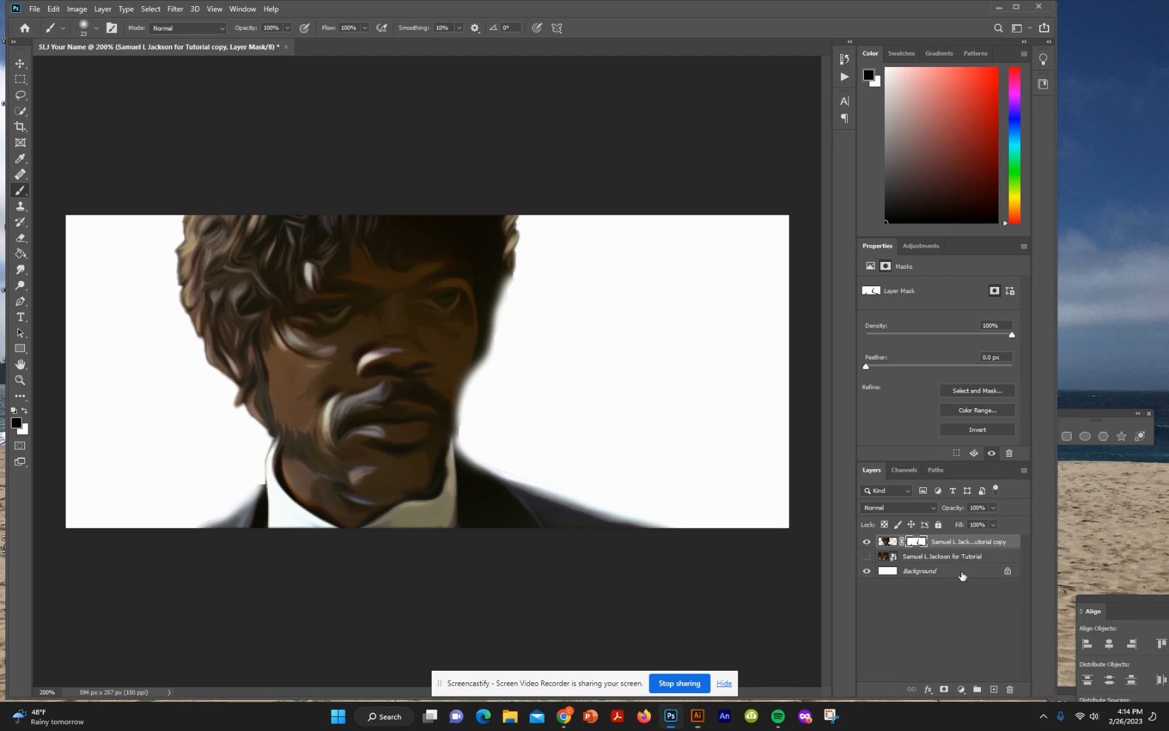
Place the Scratch Background 1 image as an embedded object directly above the white Background layer, keeping its default fit
{"action": "right_click", "coordinate": [961, 574]}
{"action": "left_click", "coordinate": [954, 575]}
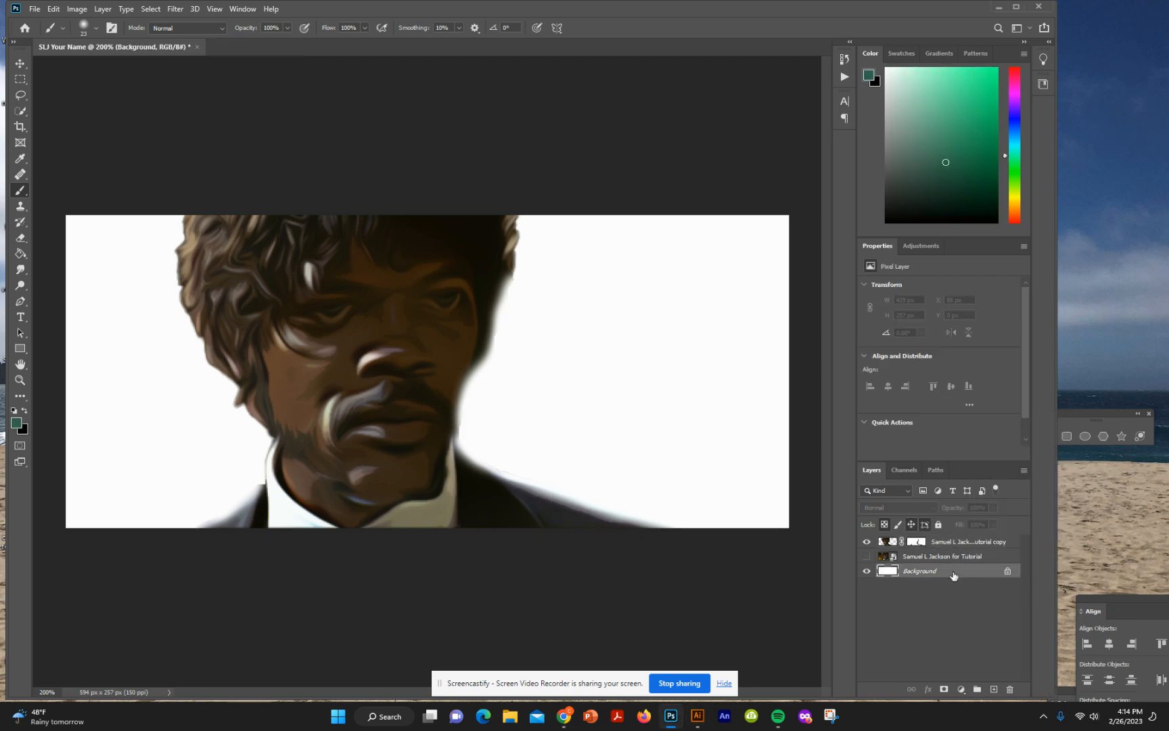
{"action": "left_click", "coordinate": [35, 9]}
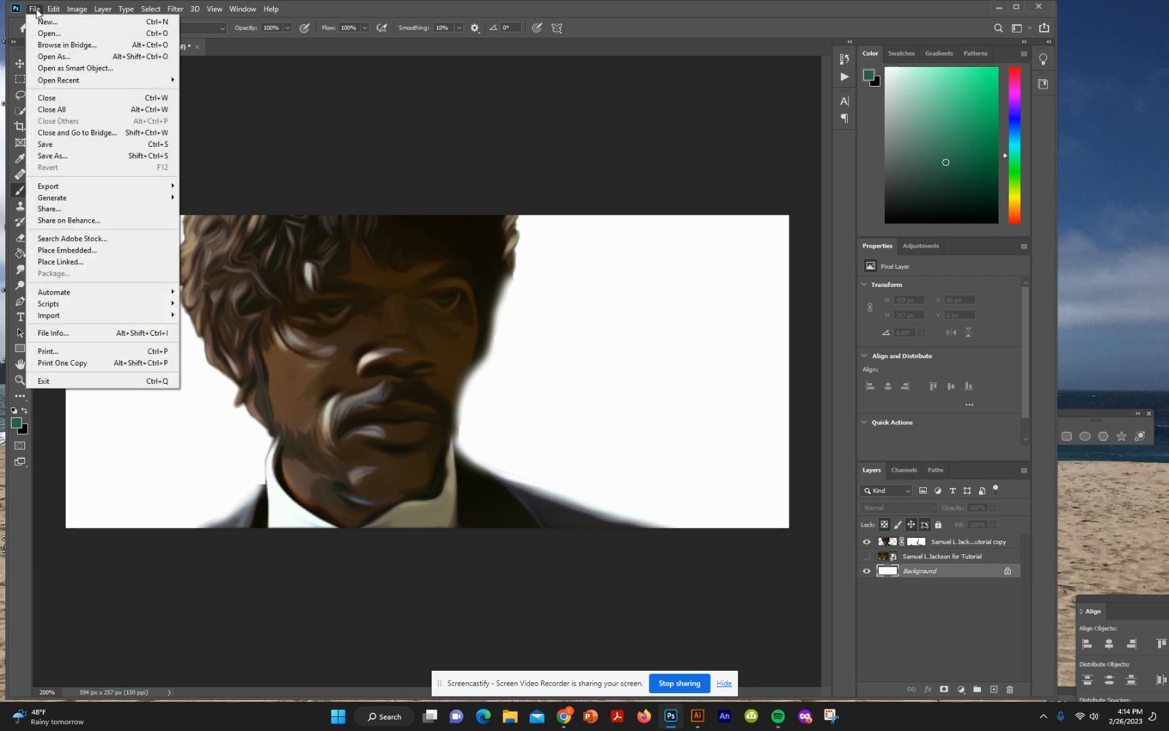
{"action": "left_click", "coordinate": [61, 250]}
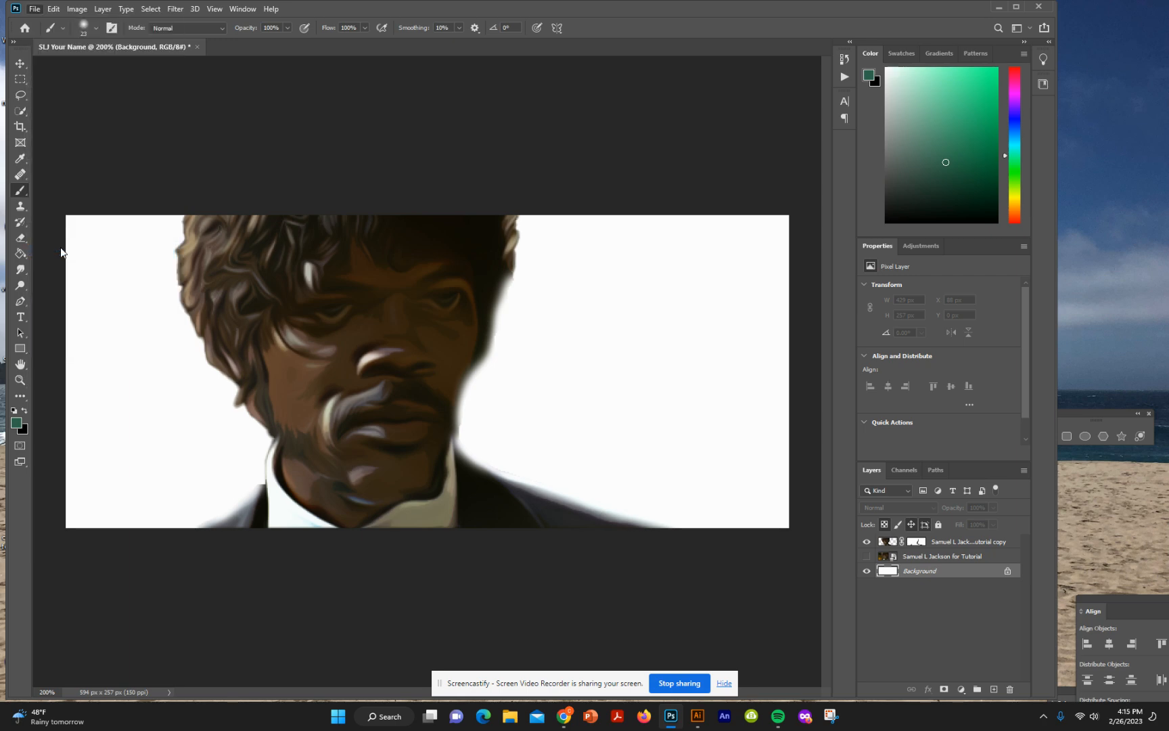
{"action": "left_click", "coordinate": [539, 124]}
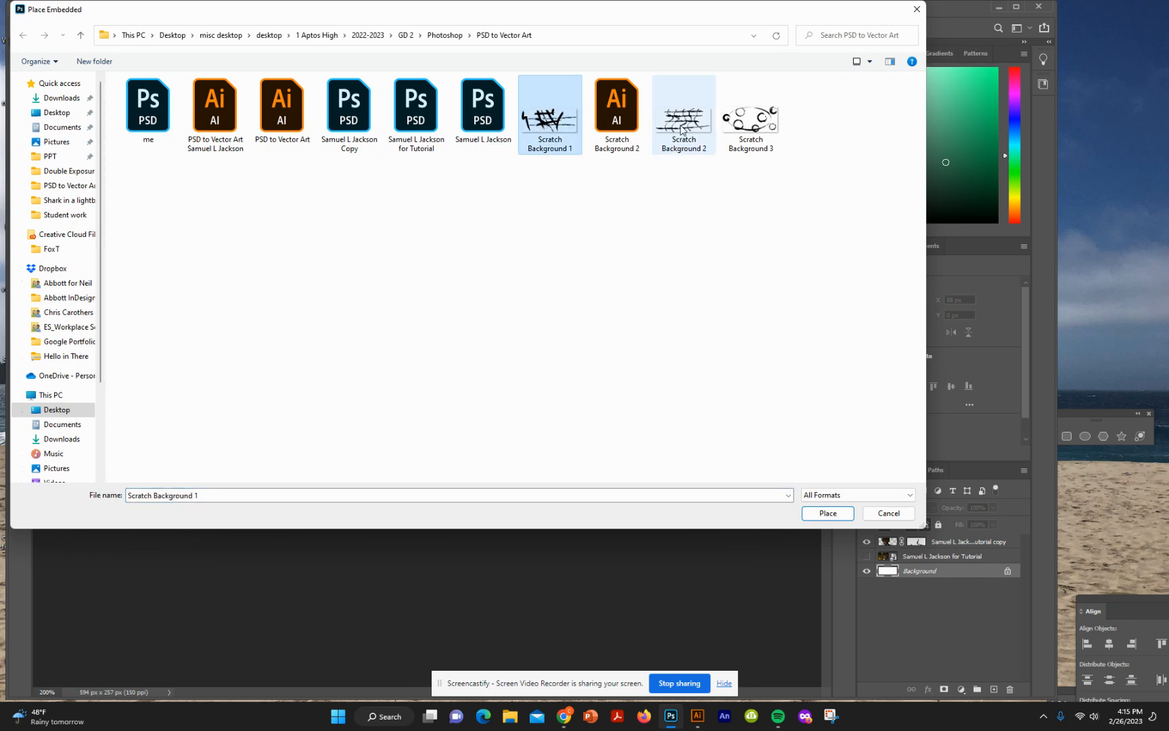
{"action": "left_click", "coordinate": [839, 519]}
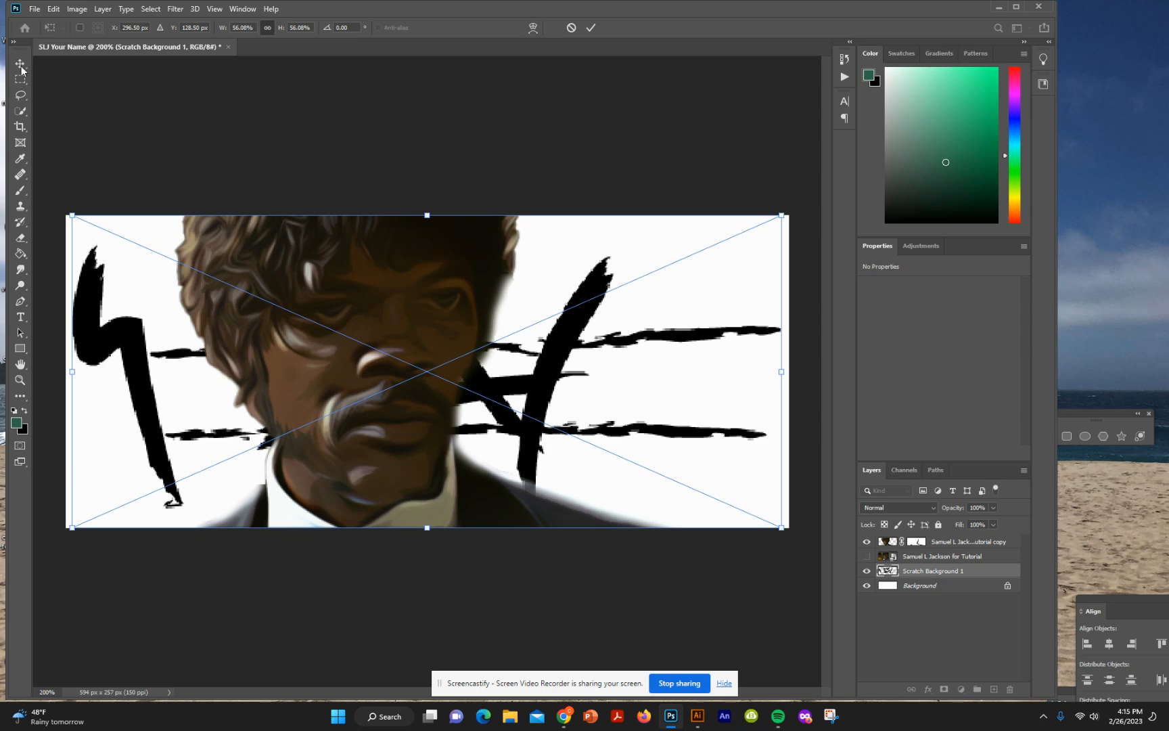
{"action": "key", "text": "Return"}
{"action": "left_click", "coordinate": [201, 93]}
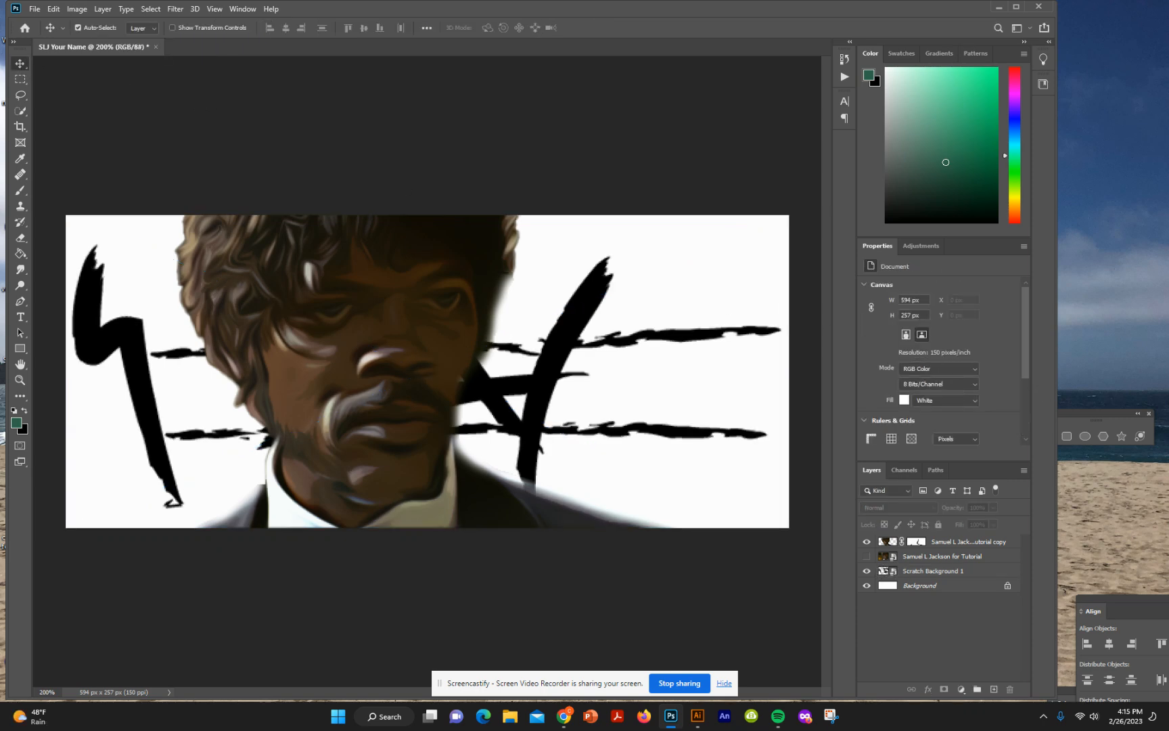
{"action": "left_click", "coordinate": [697, 716]}
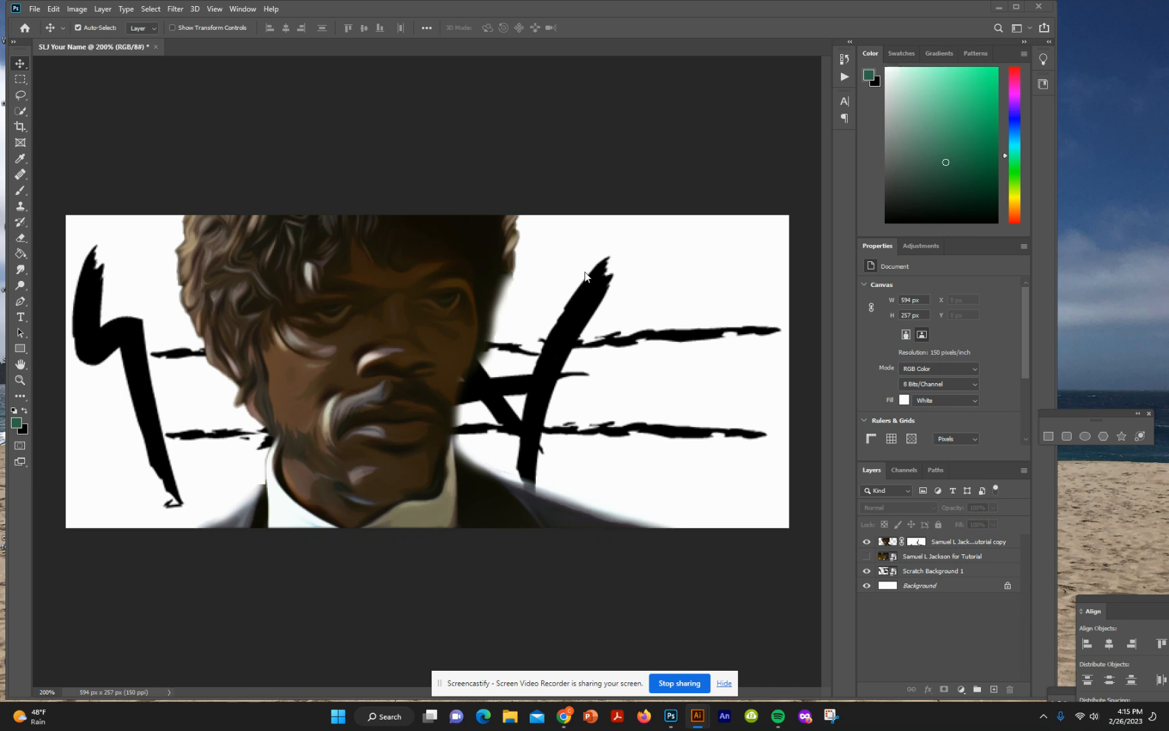
{"action": "left_click", "coordinate": [936, 570]}
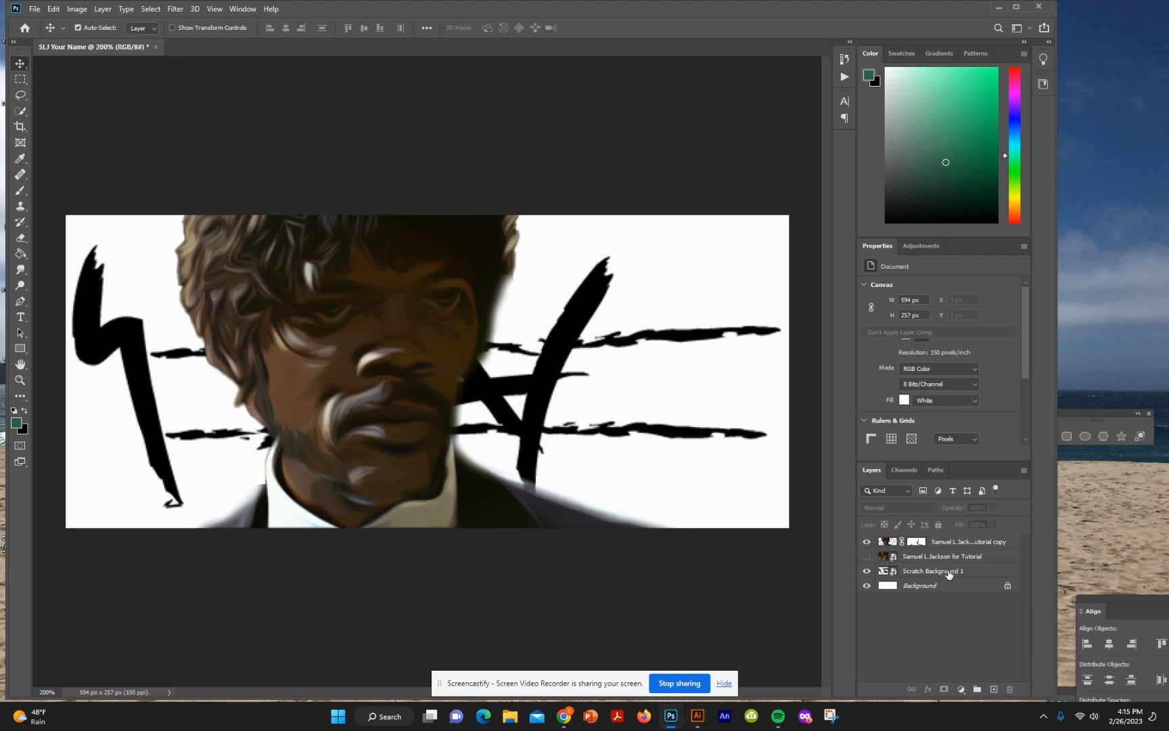
{"action": "double_click", "coordinate": [948, 572]}
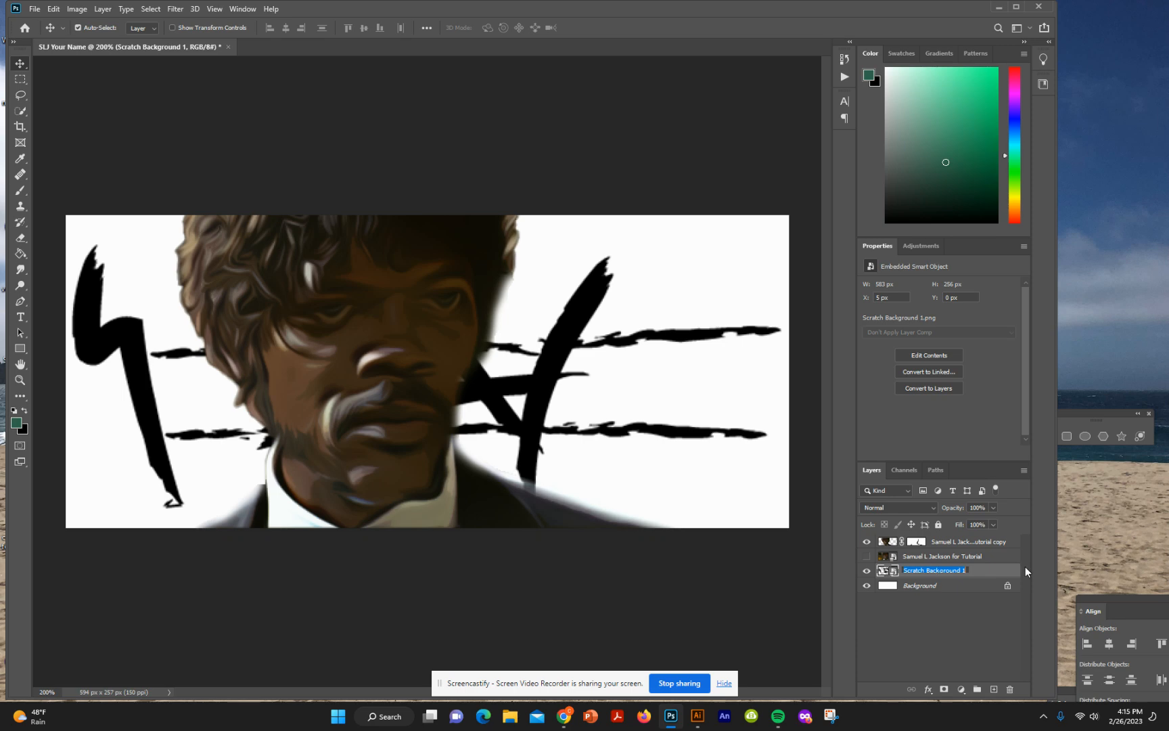
{"action": "left_click", "coordinate": [994, 560]}
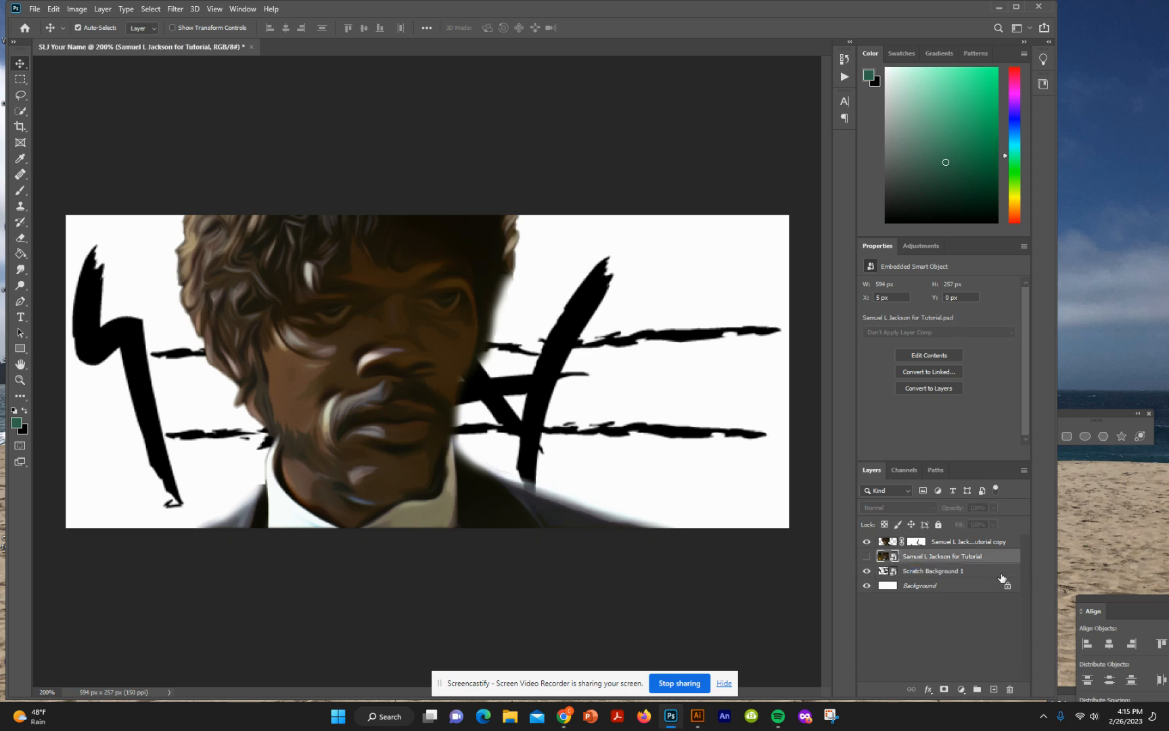
Give the Scratch Background 1 layer a red Color Overlay effect and add two more instances of that overlay
{"action": "left_click", "coordinate": [999, 576]}
{"action": "key", "text": "h"}
{"action": "double_click", "coordinate": [1001, 577]}
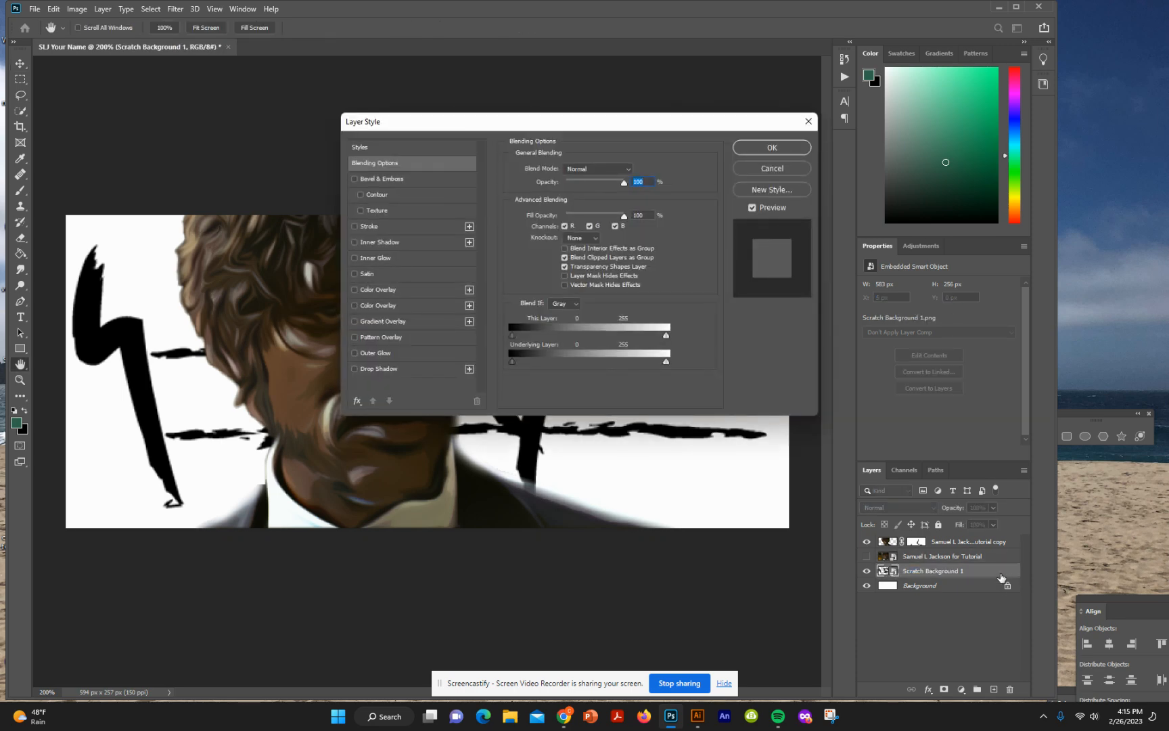
{"action": "left_click", "coordinate": [353, 289]}
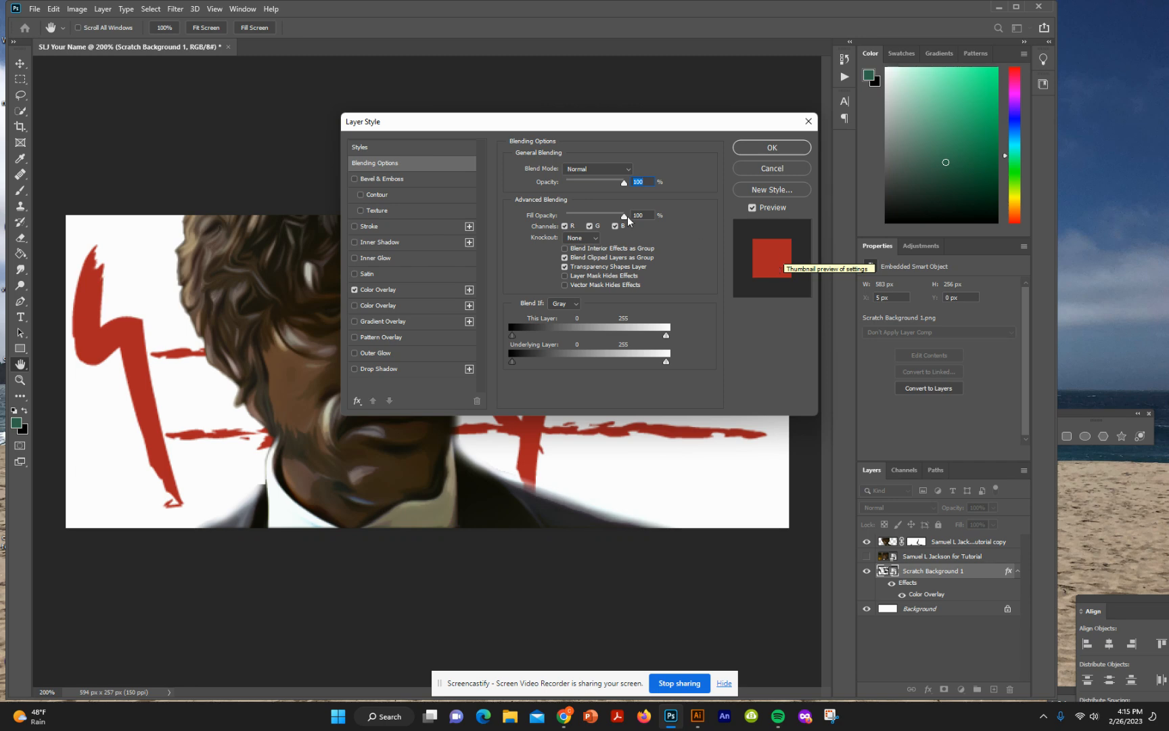
{"action": "left_click", "coordinate": [470, 290]}
{"action": "left_click", "coordinate": [469, 290]}
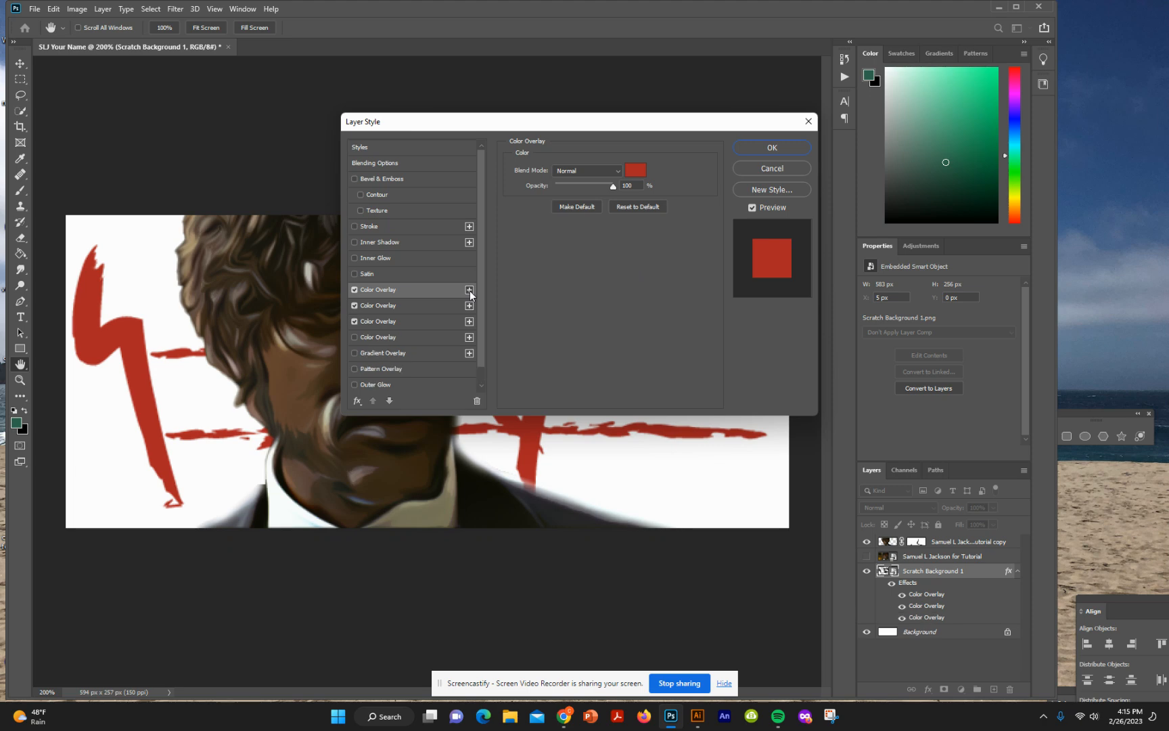
Preview blue and teal hues for the uppermost Color Overlay, restore the red ab2424 and apply the layer style
{"action": "left_click", "coordinate": [636, 171]}
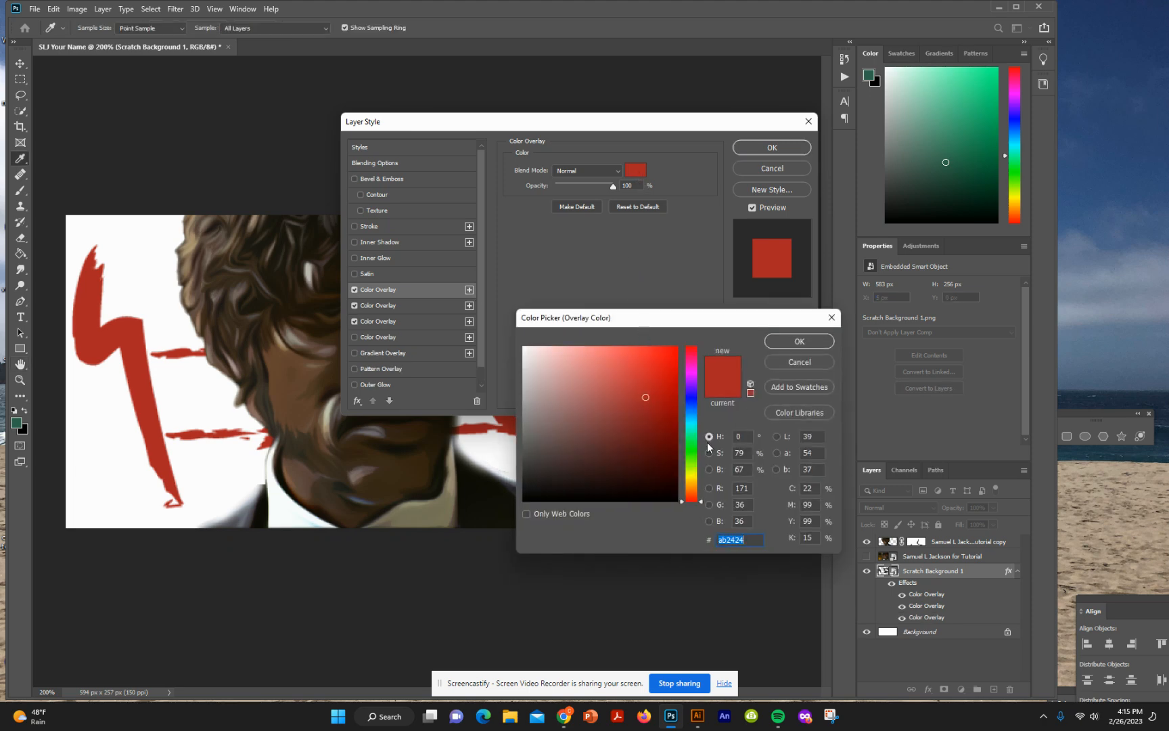
{"action": "left_click_drag", "start_coordinate": [680, 499], "coordinate": [683, 427]}
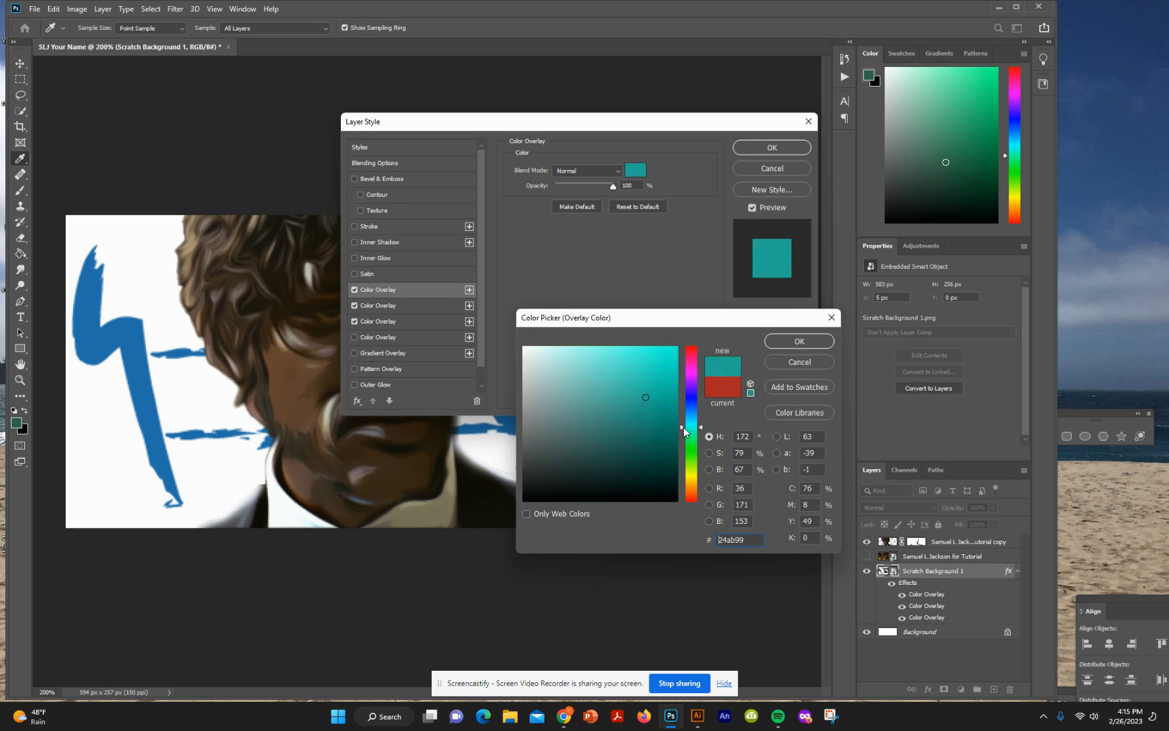
{"action": "left_click", "coordinate": [718, 383]}
{"action": "left_click", "coordinate": [774, 149]}
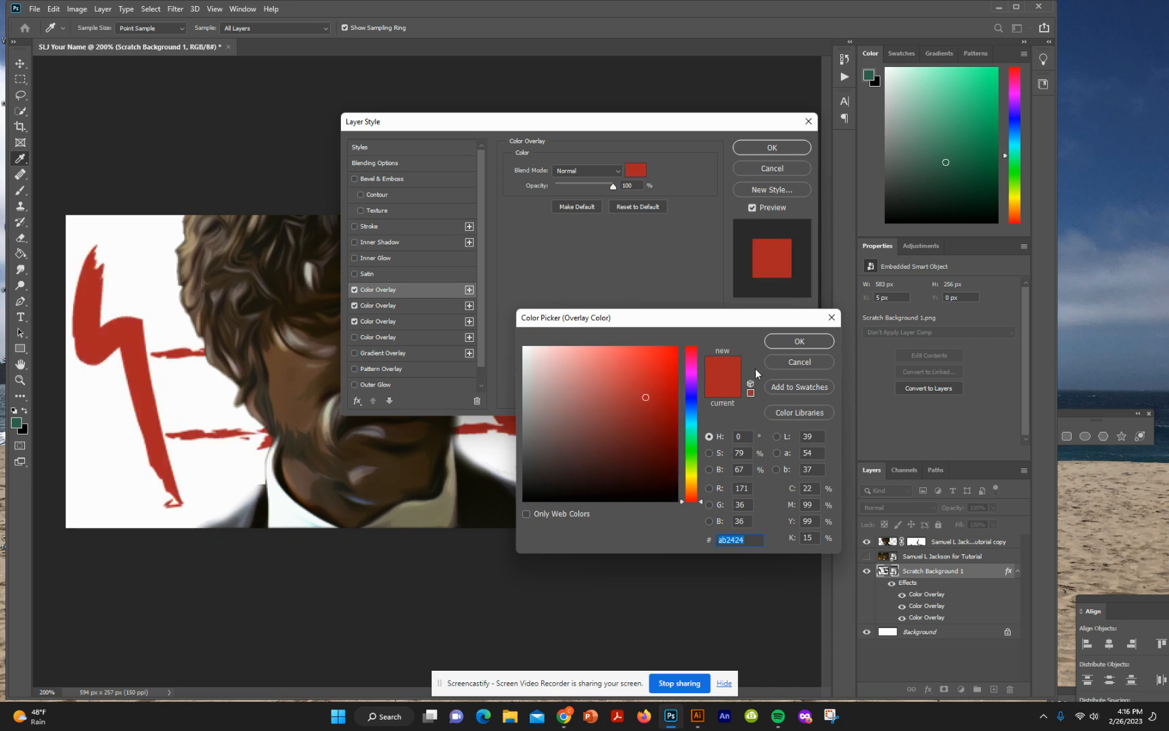
{"action": "left_click", "coordinate": [800, 341]}
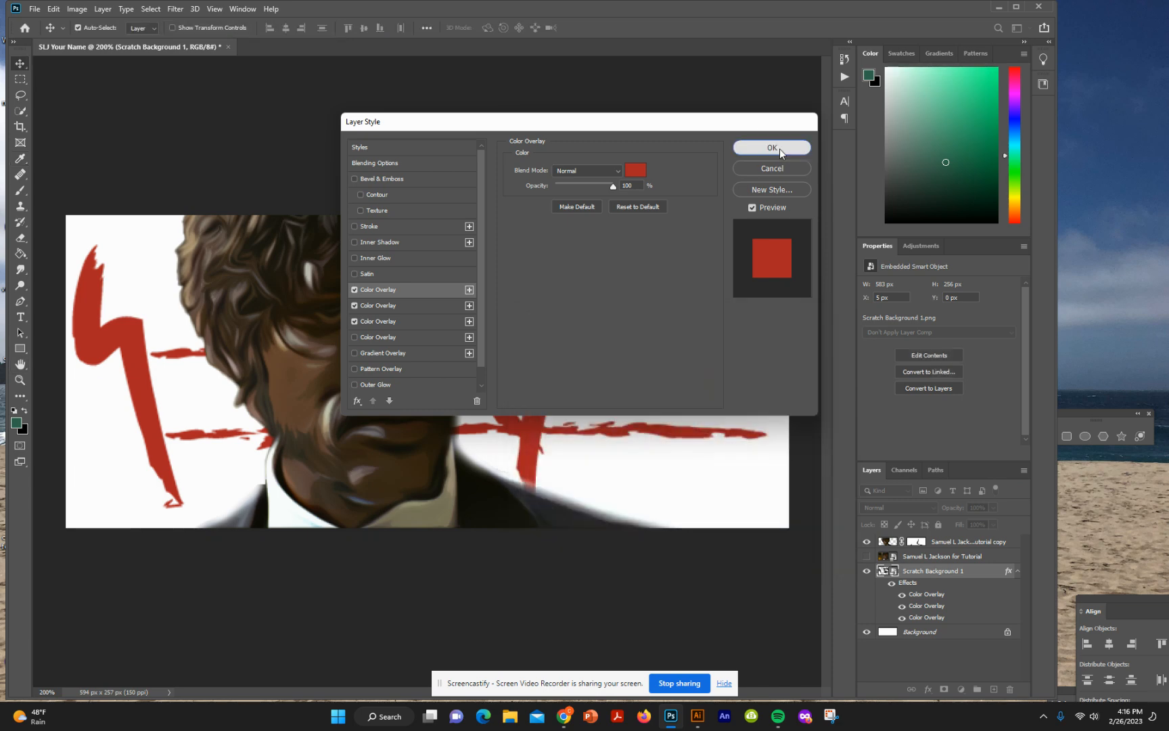
{"action": "left_click", "coordinate": [778, 148]}
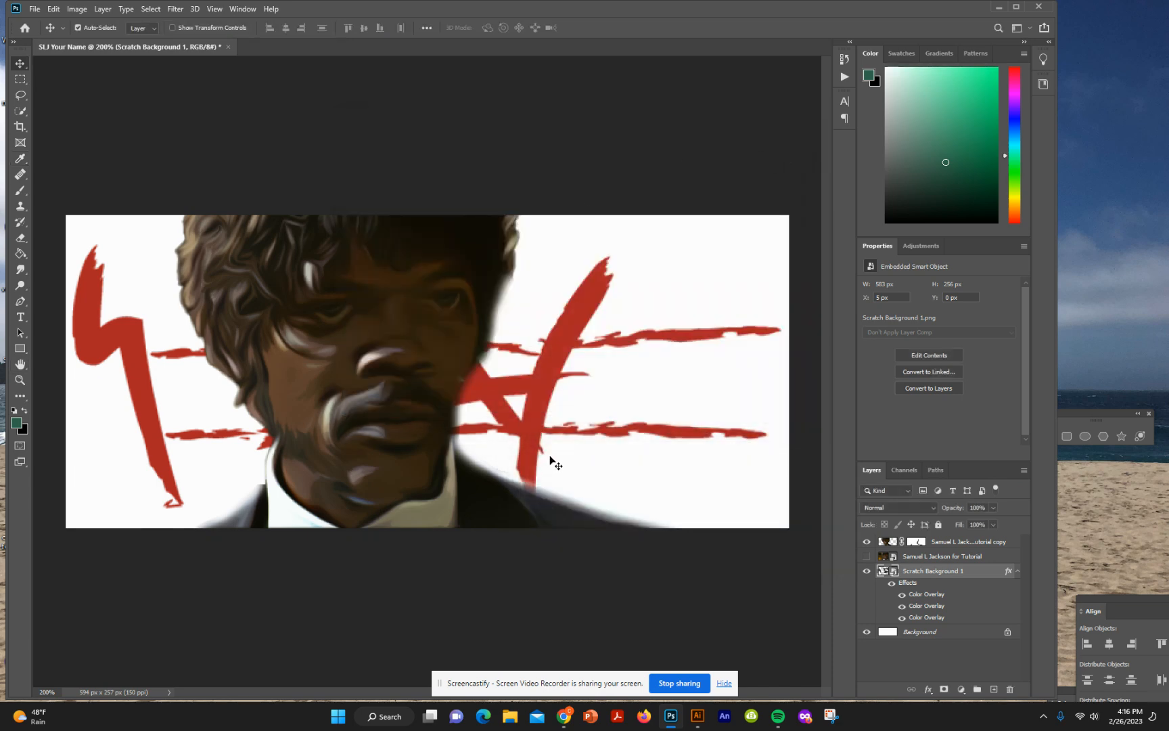